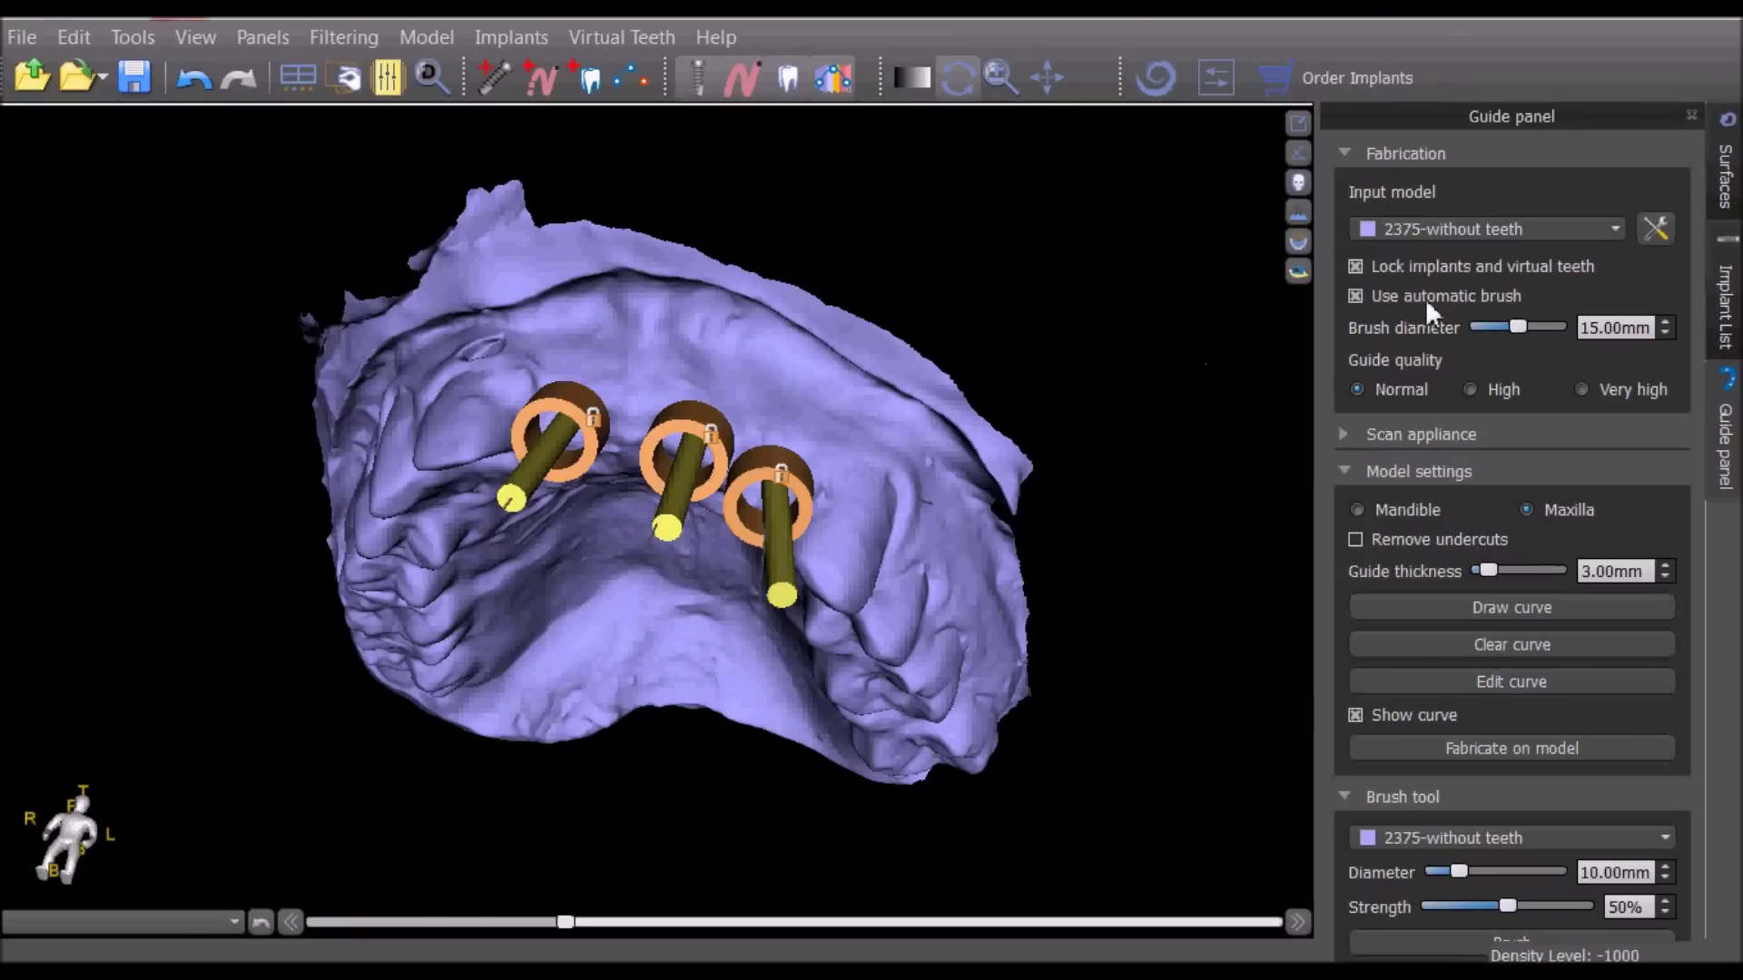
Keep '2375-without teeth' as the input model and begin the guide outline curve across the arch.
{"action": "left_click", "coordinate": [1490, 230]}
{"action": "left_click", "coordinate": [1490, 232]}
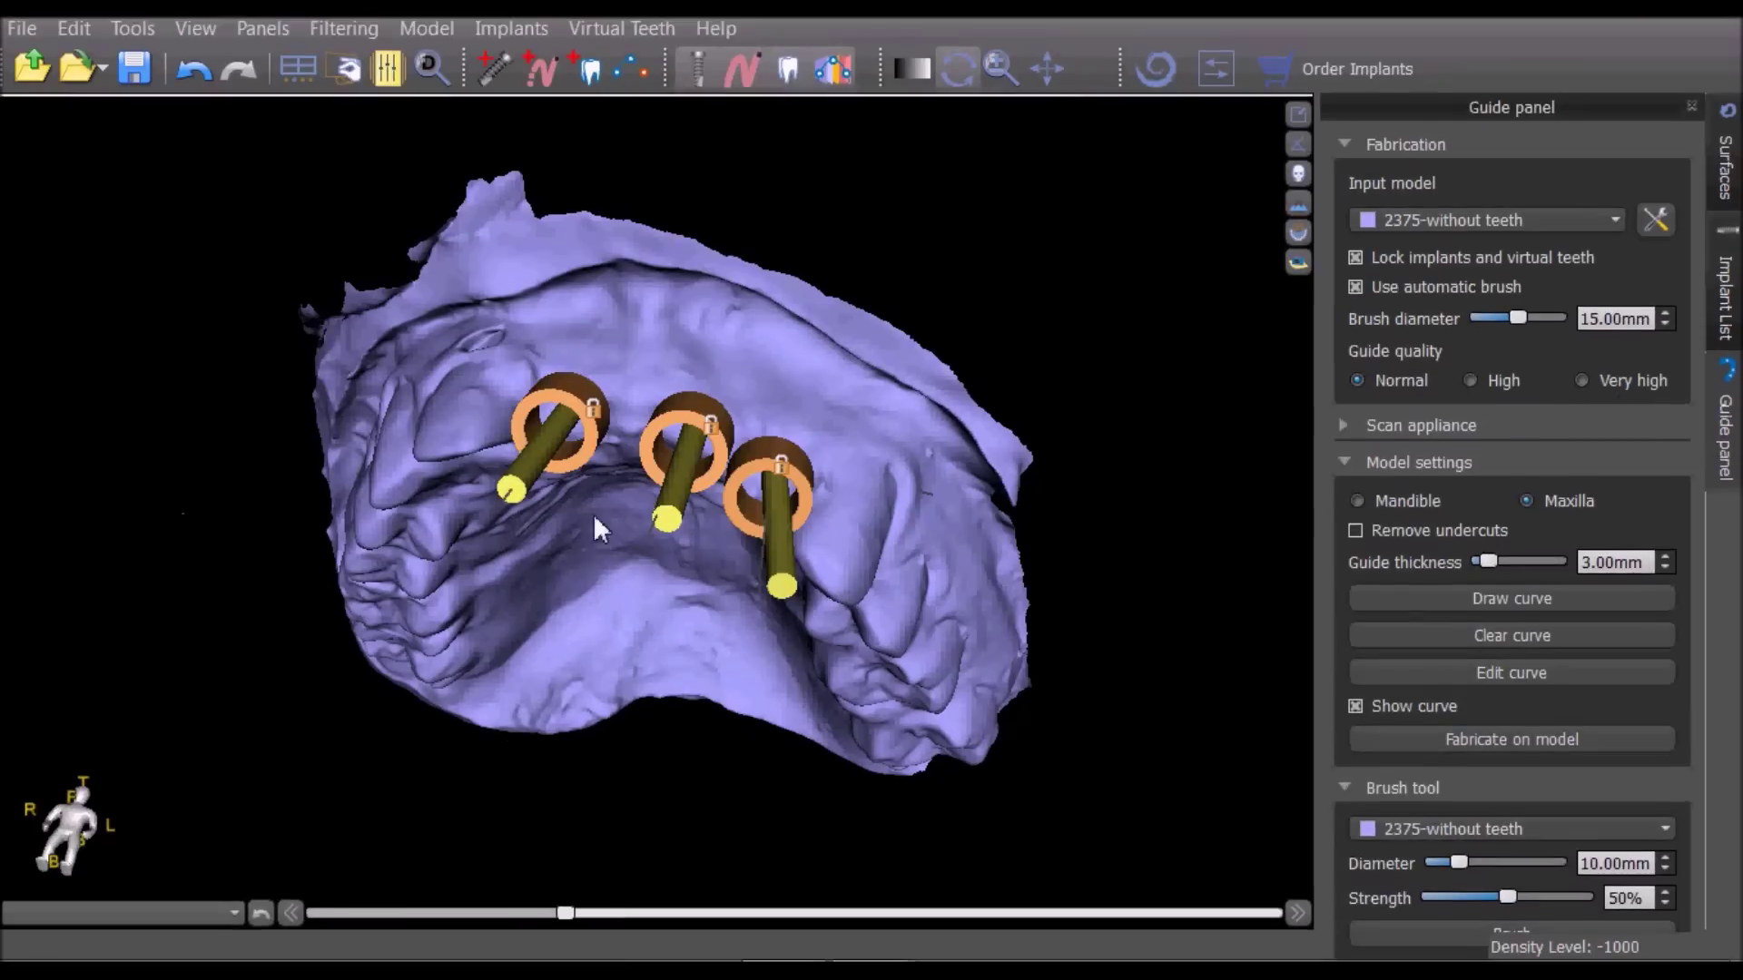
{"action": "left_click", "coordinate": [1347, 424]}
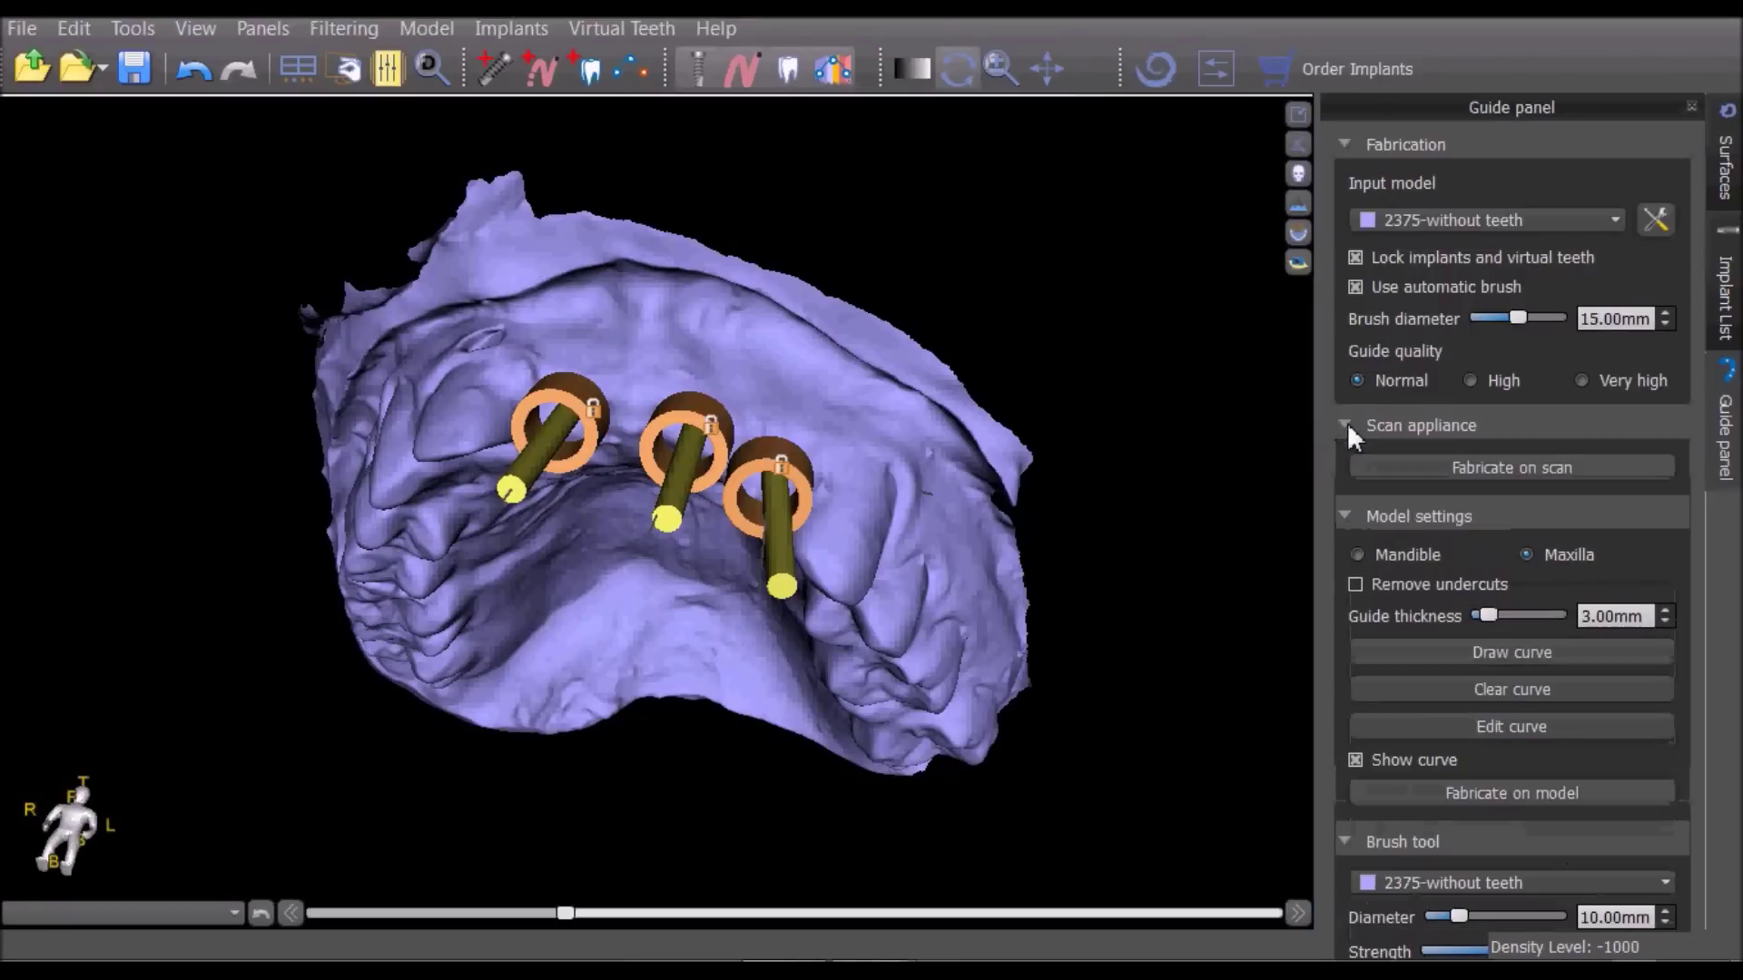
{"action": "left_click", "coordinate": [1347, 424]}
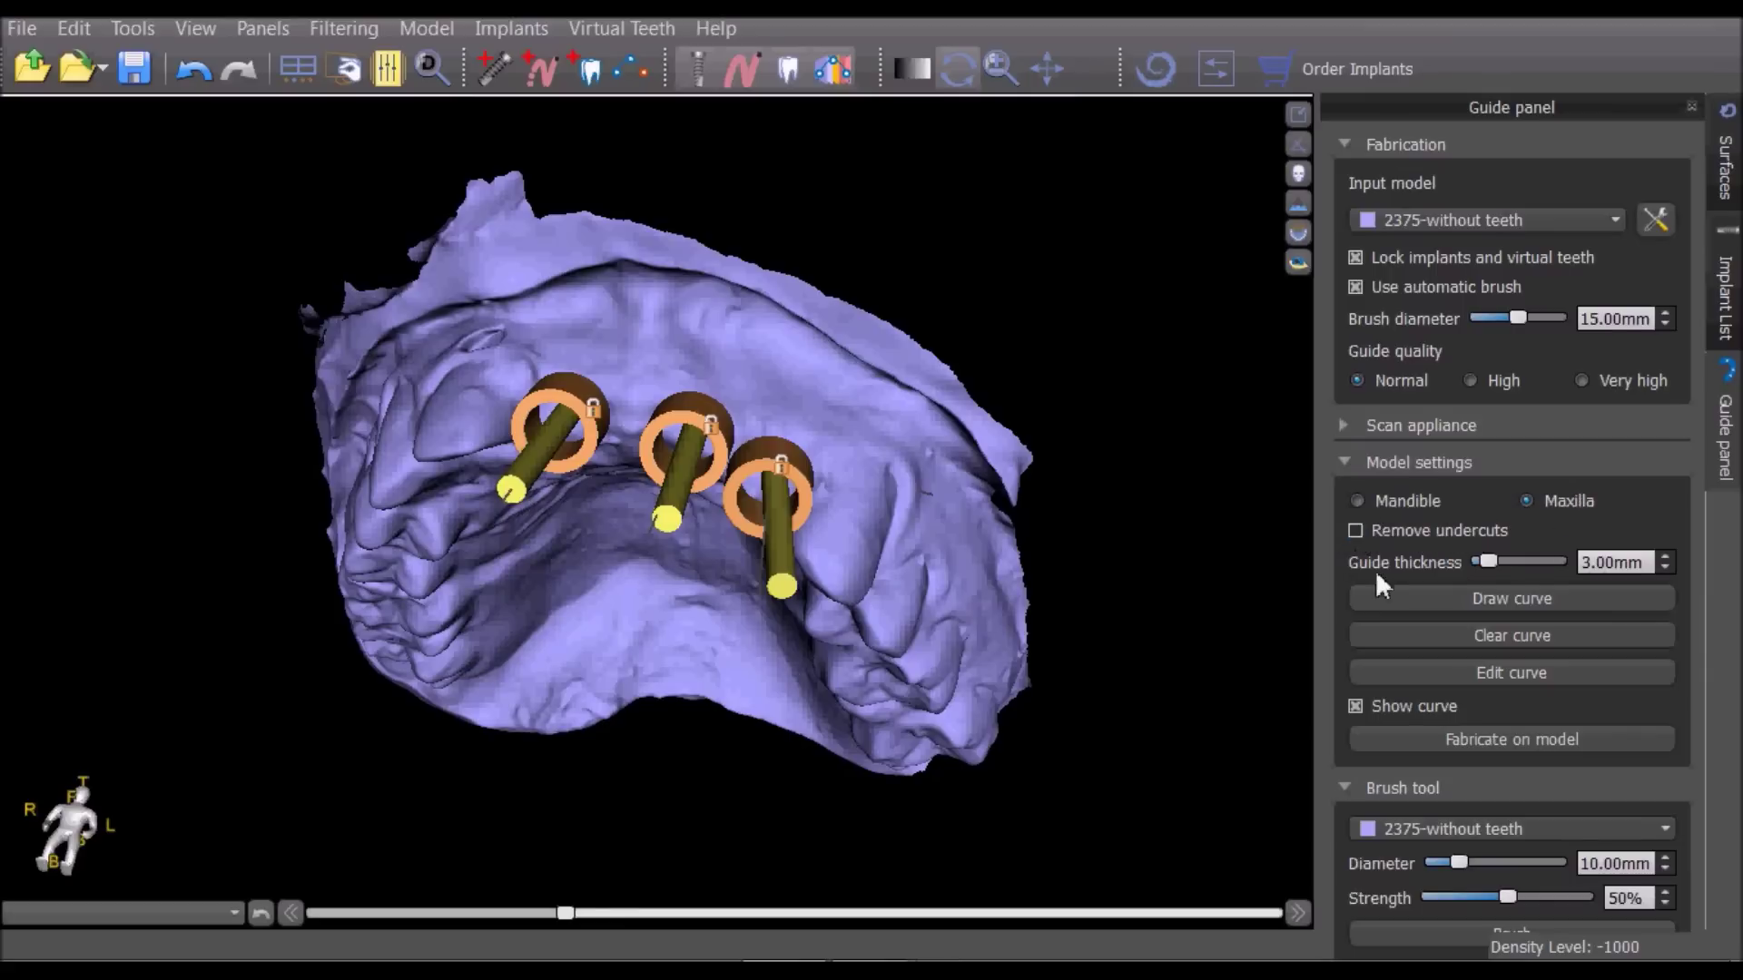
{"action": "left_click", "coordinate": [1416, 597]}
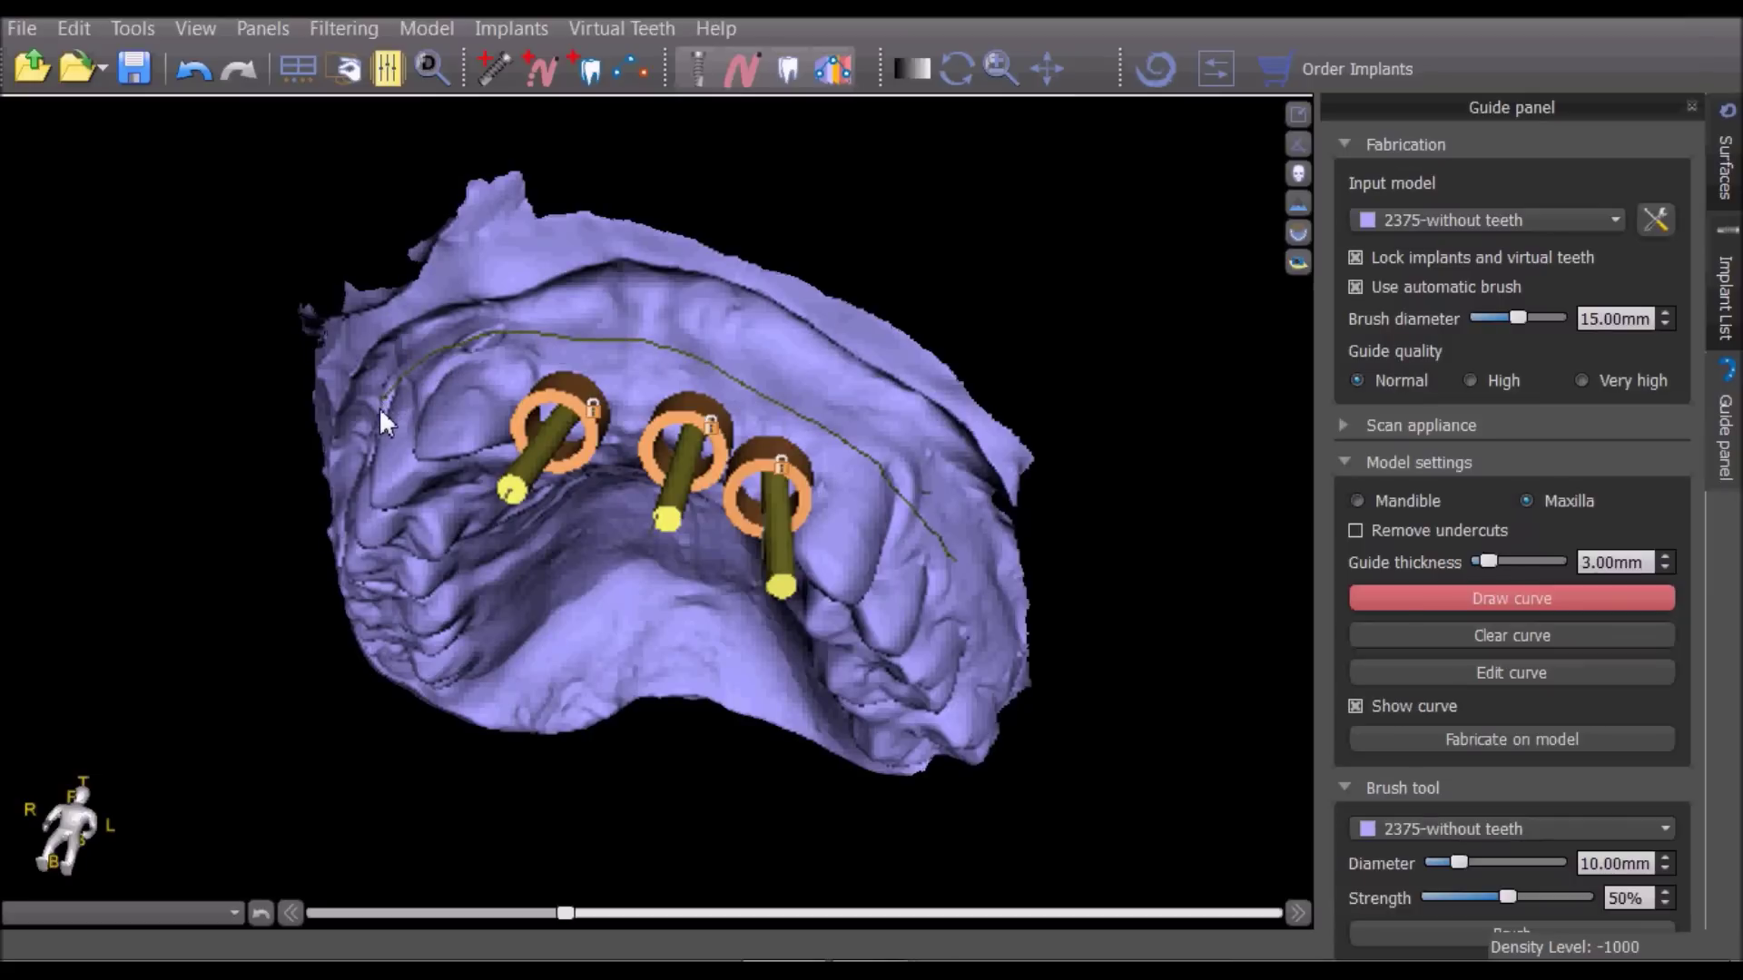
Extend the guide curve along the palate and around the last molars to close the loop, then enable Edit curve.
{"action": "right_click_drag", "start_coordinate": [379, 412], "coordinate": [639, 312]}
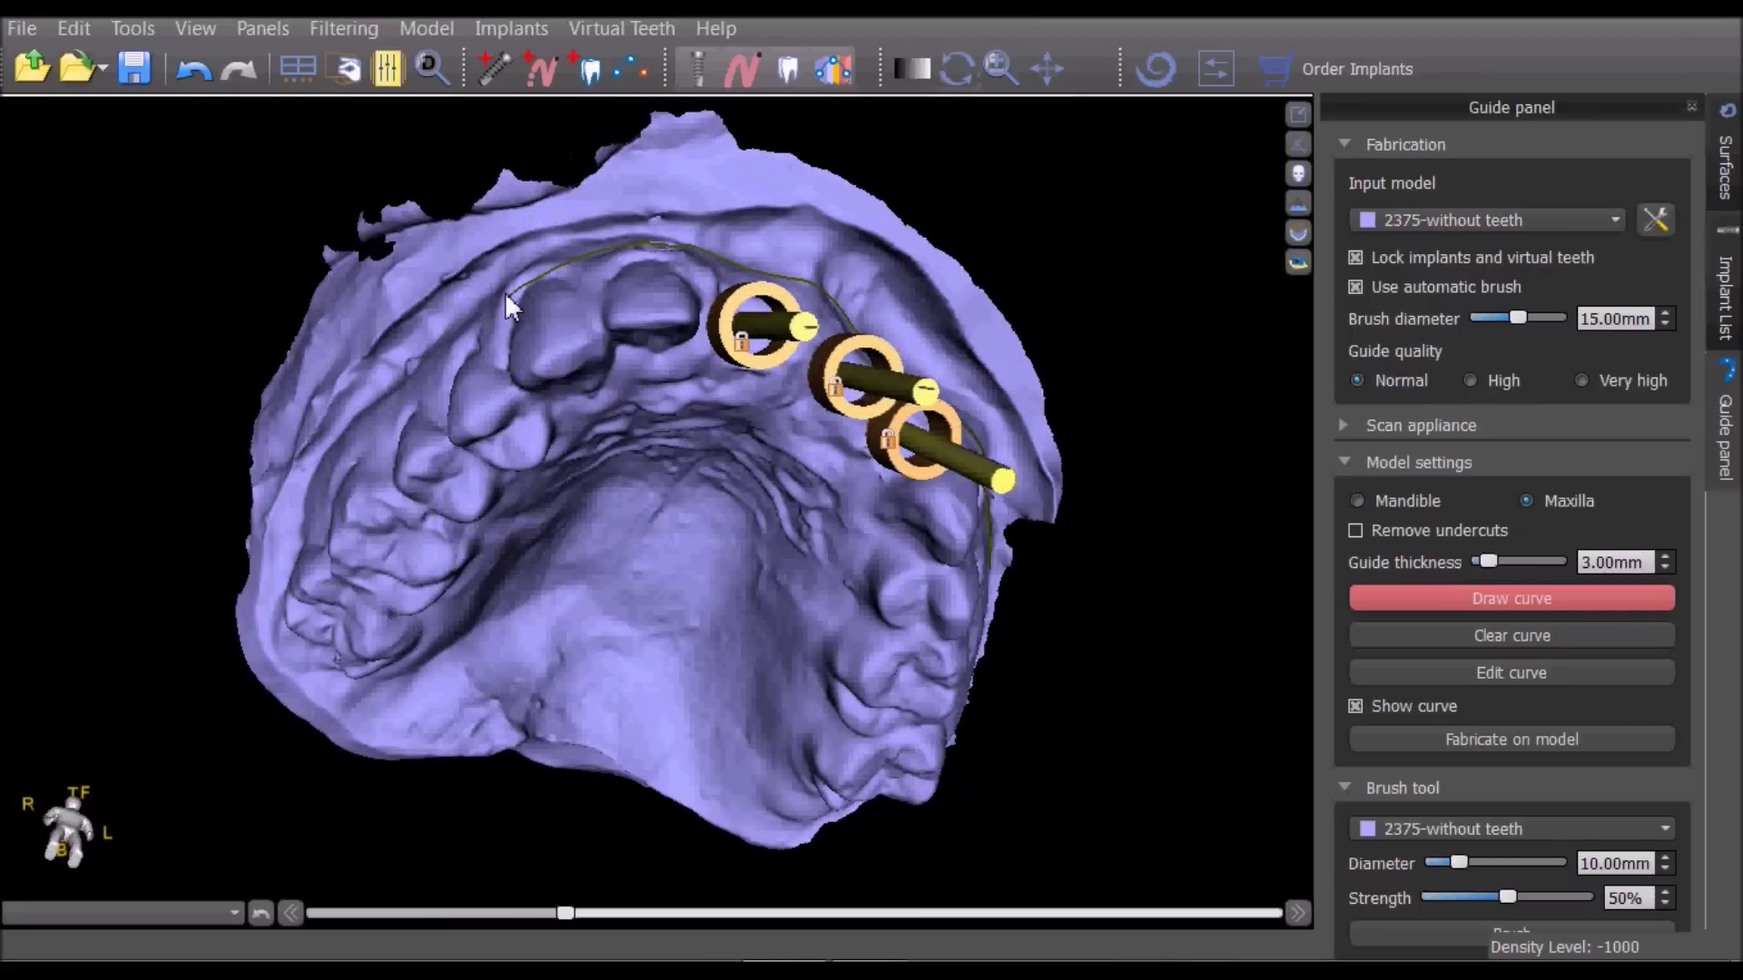
{"action": "left_click", "coordinate": [466, 357]}
{"action": "left_click", "coordinate": [449, 436]}
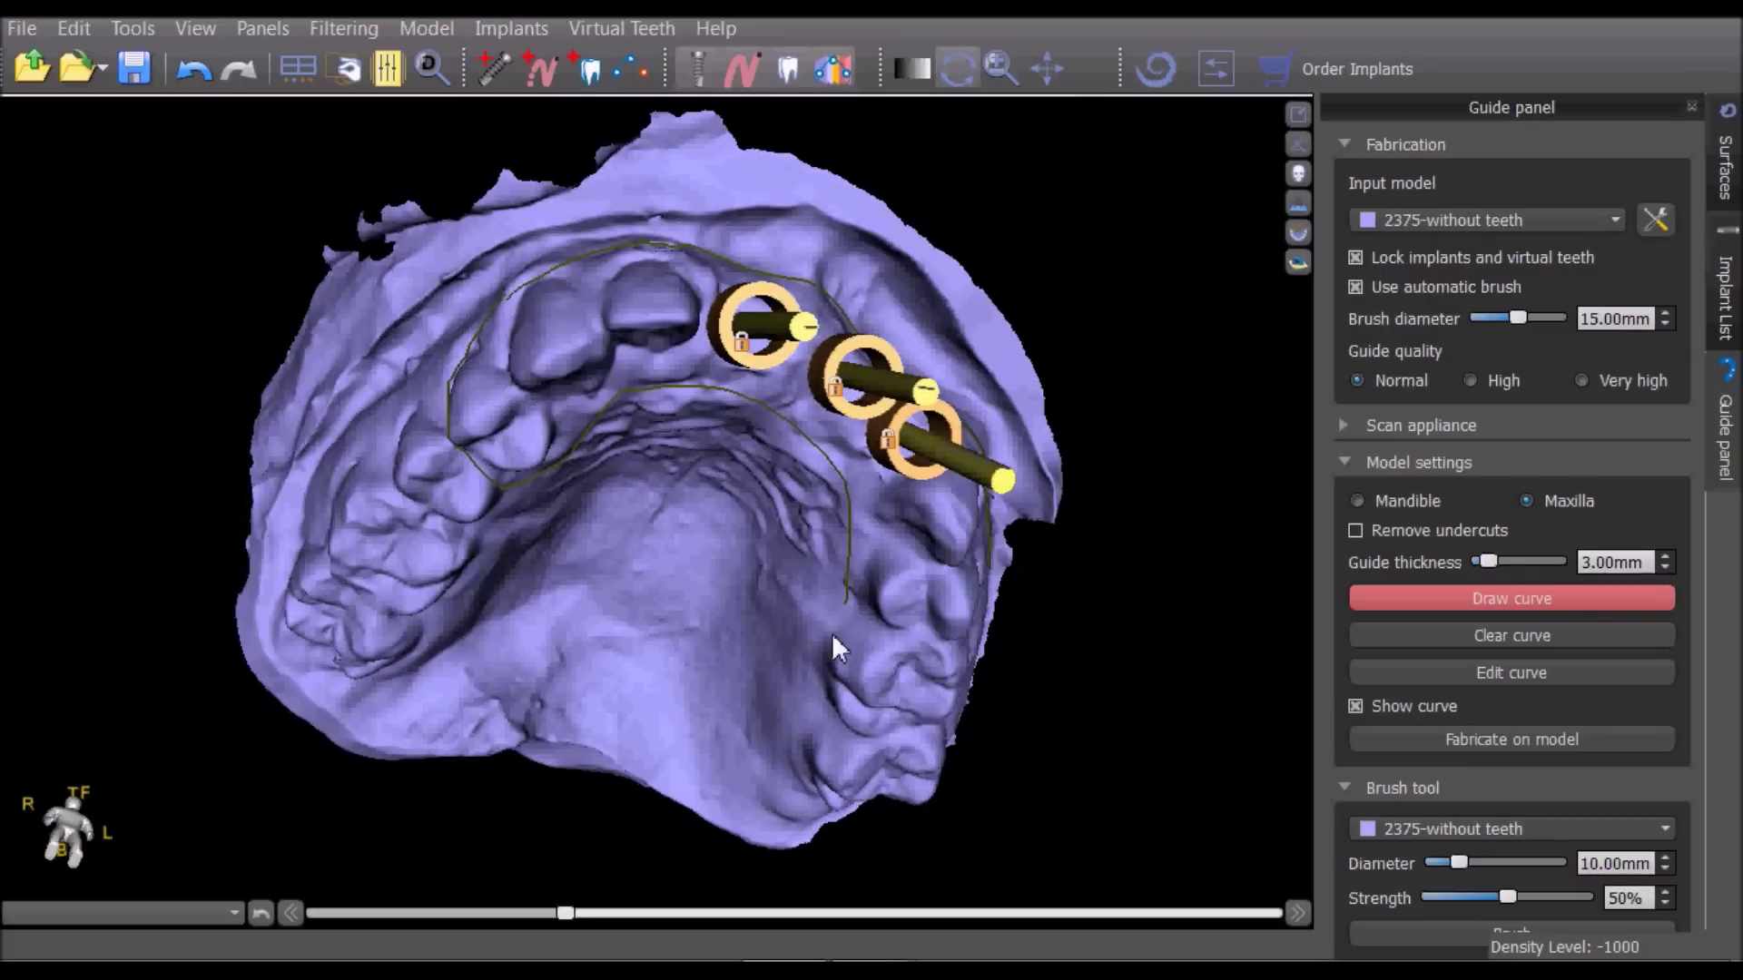
{"action": "right_click_drag", "start_coordinate": [832, 634], "coordinate": [694, 575]}
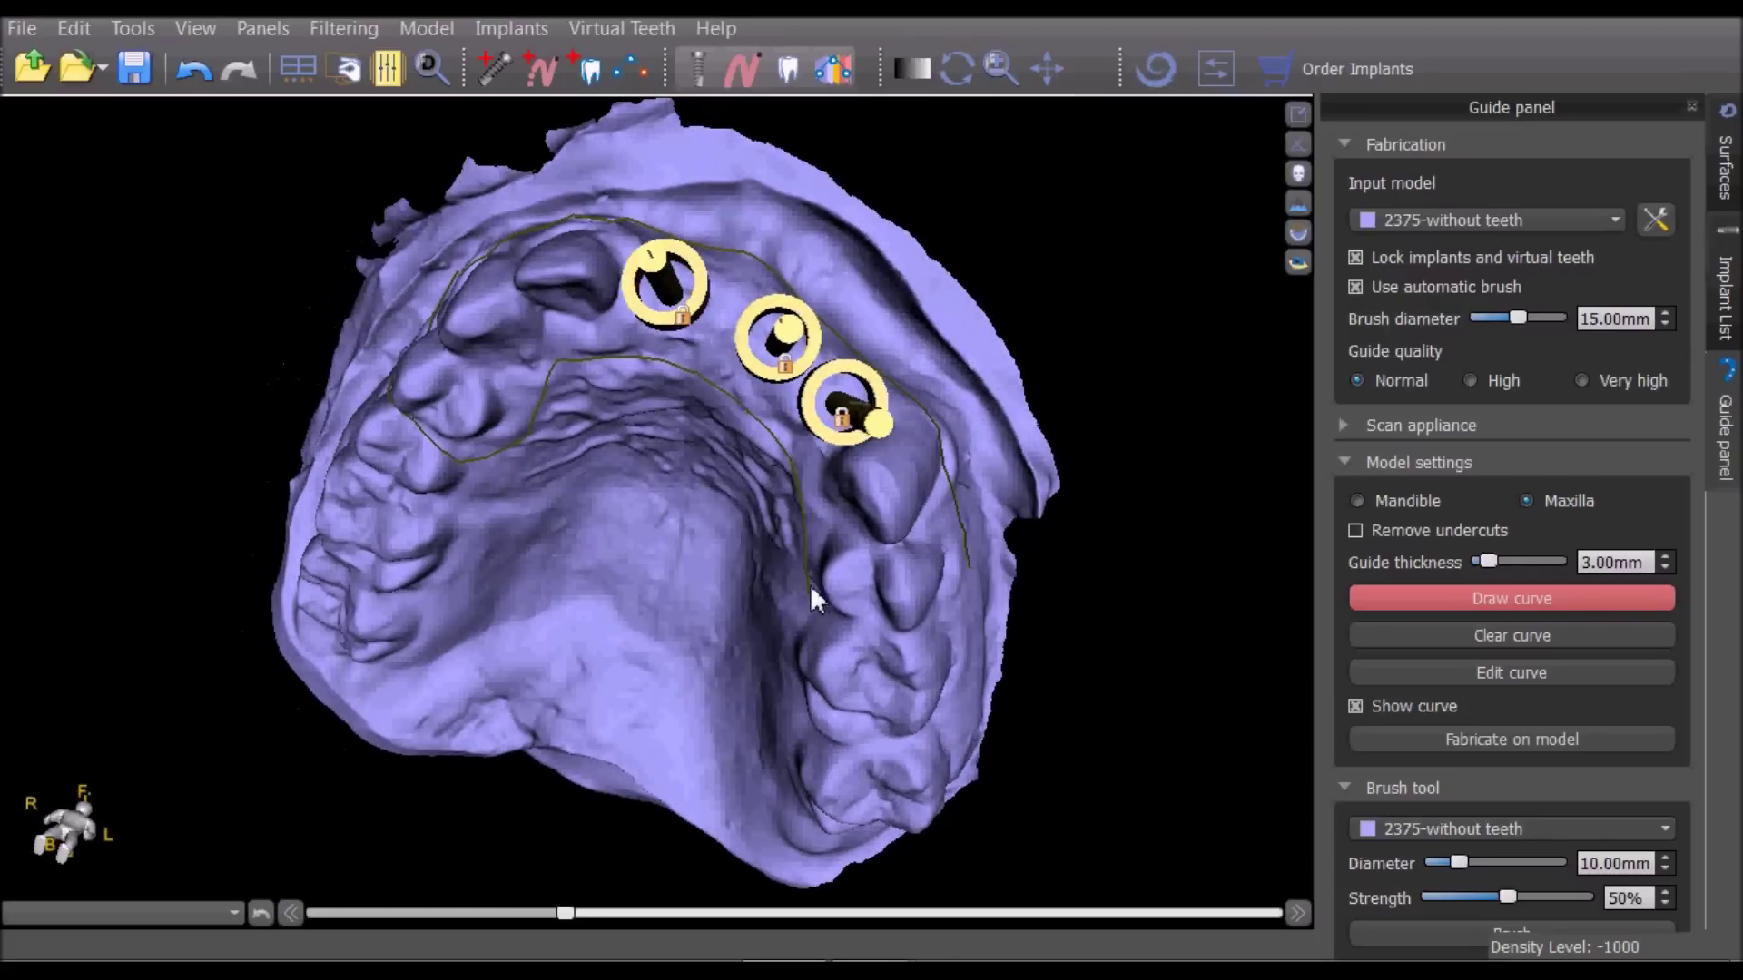
{"action": "left_click", "coordinate": [789, 677]}
{"action": "left_click", "coordinate": [933, 734]}
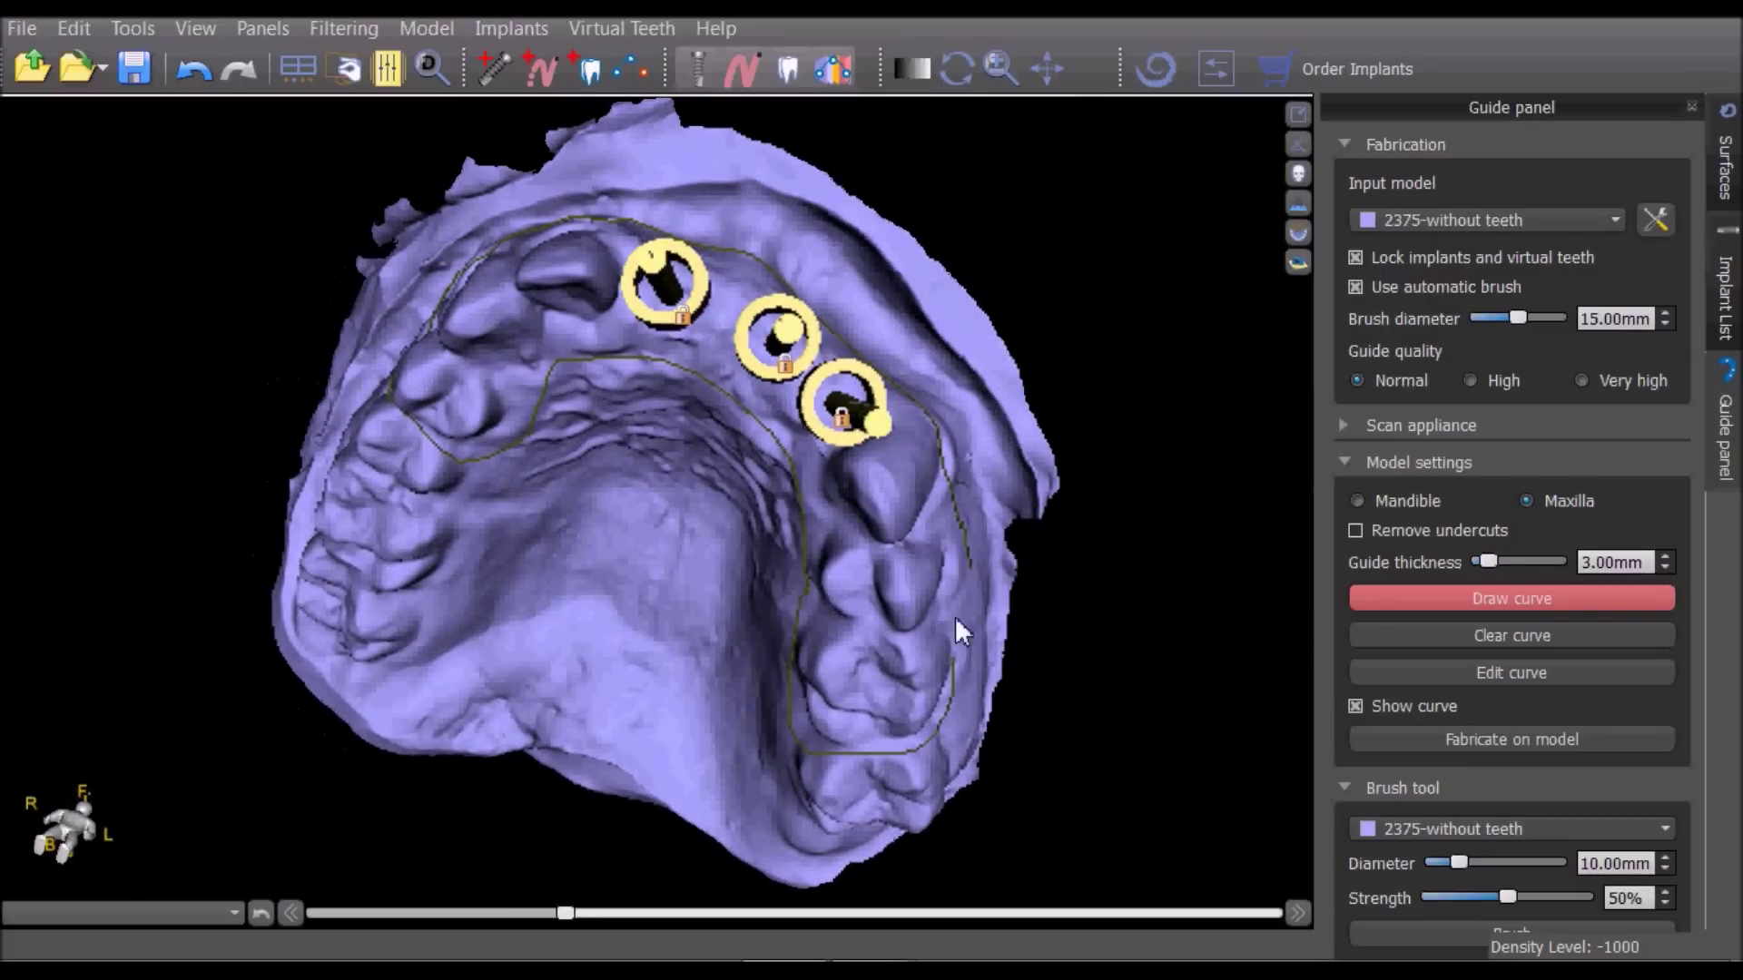
{"action": "left_click", "coordinate": [976, 562]}
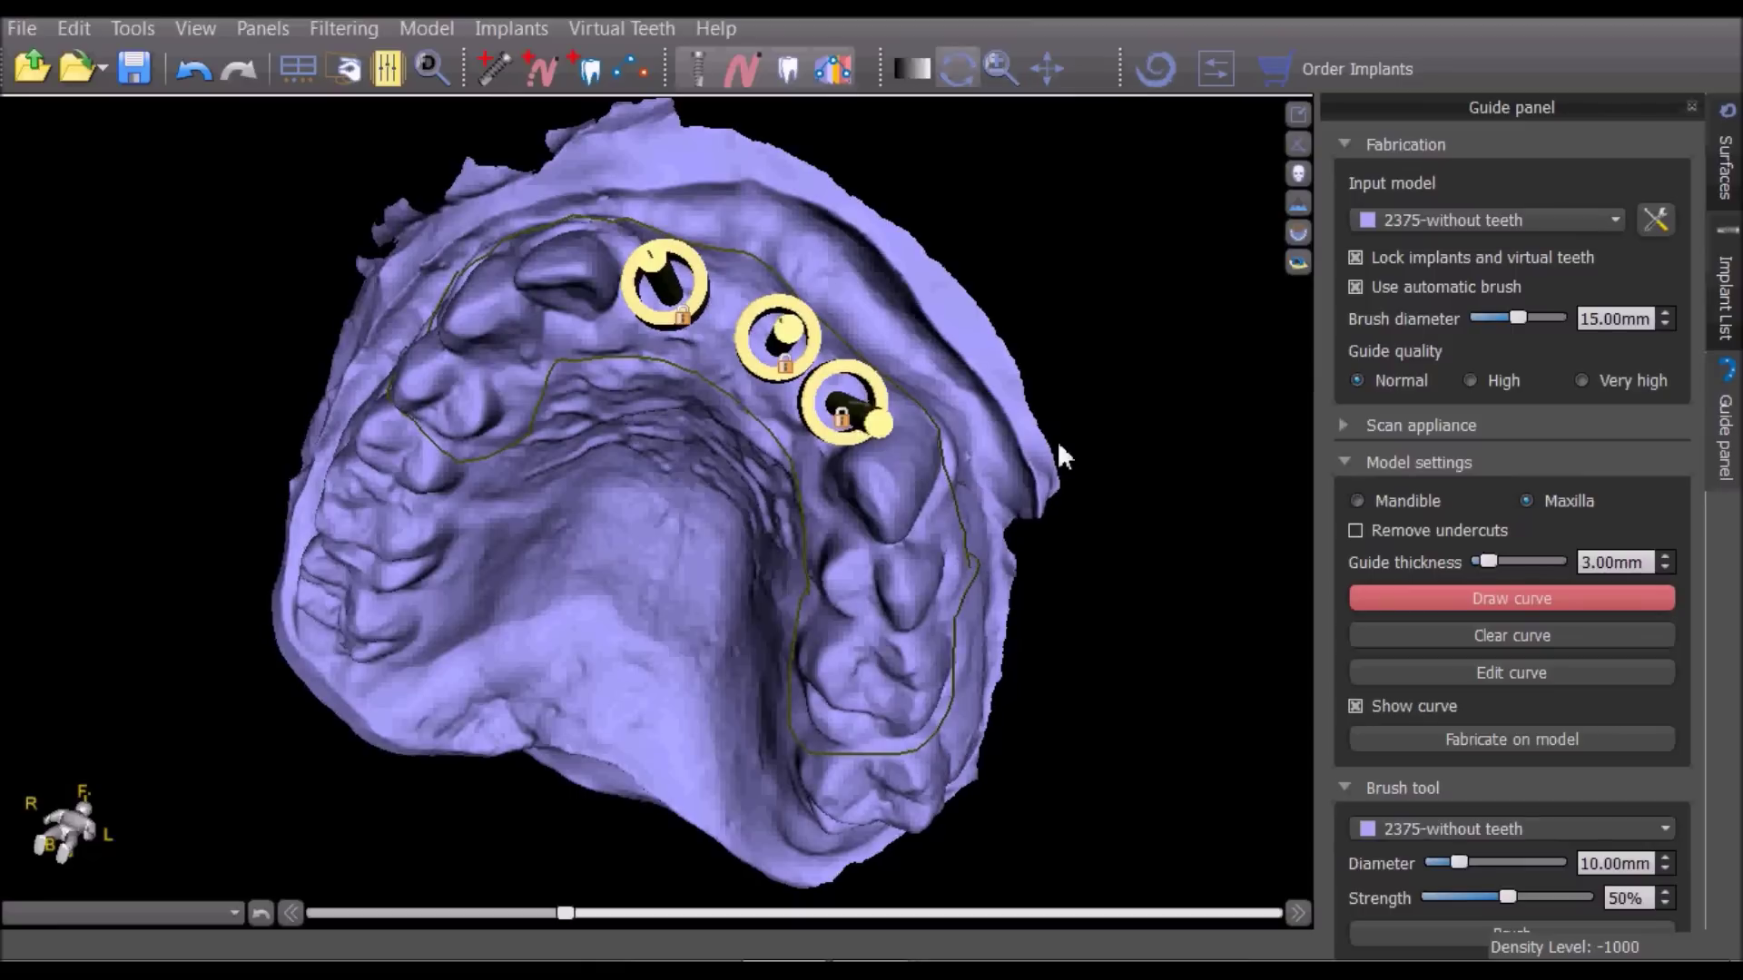
{"action": "left_click", "coordinate": [1496, 672]}
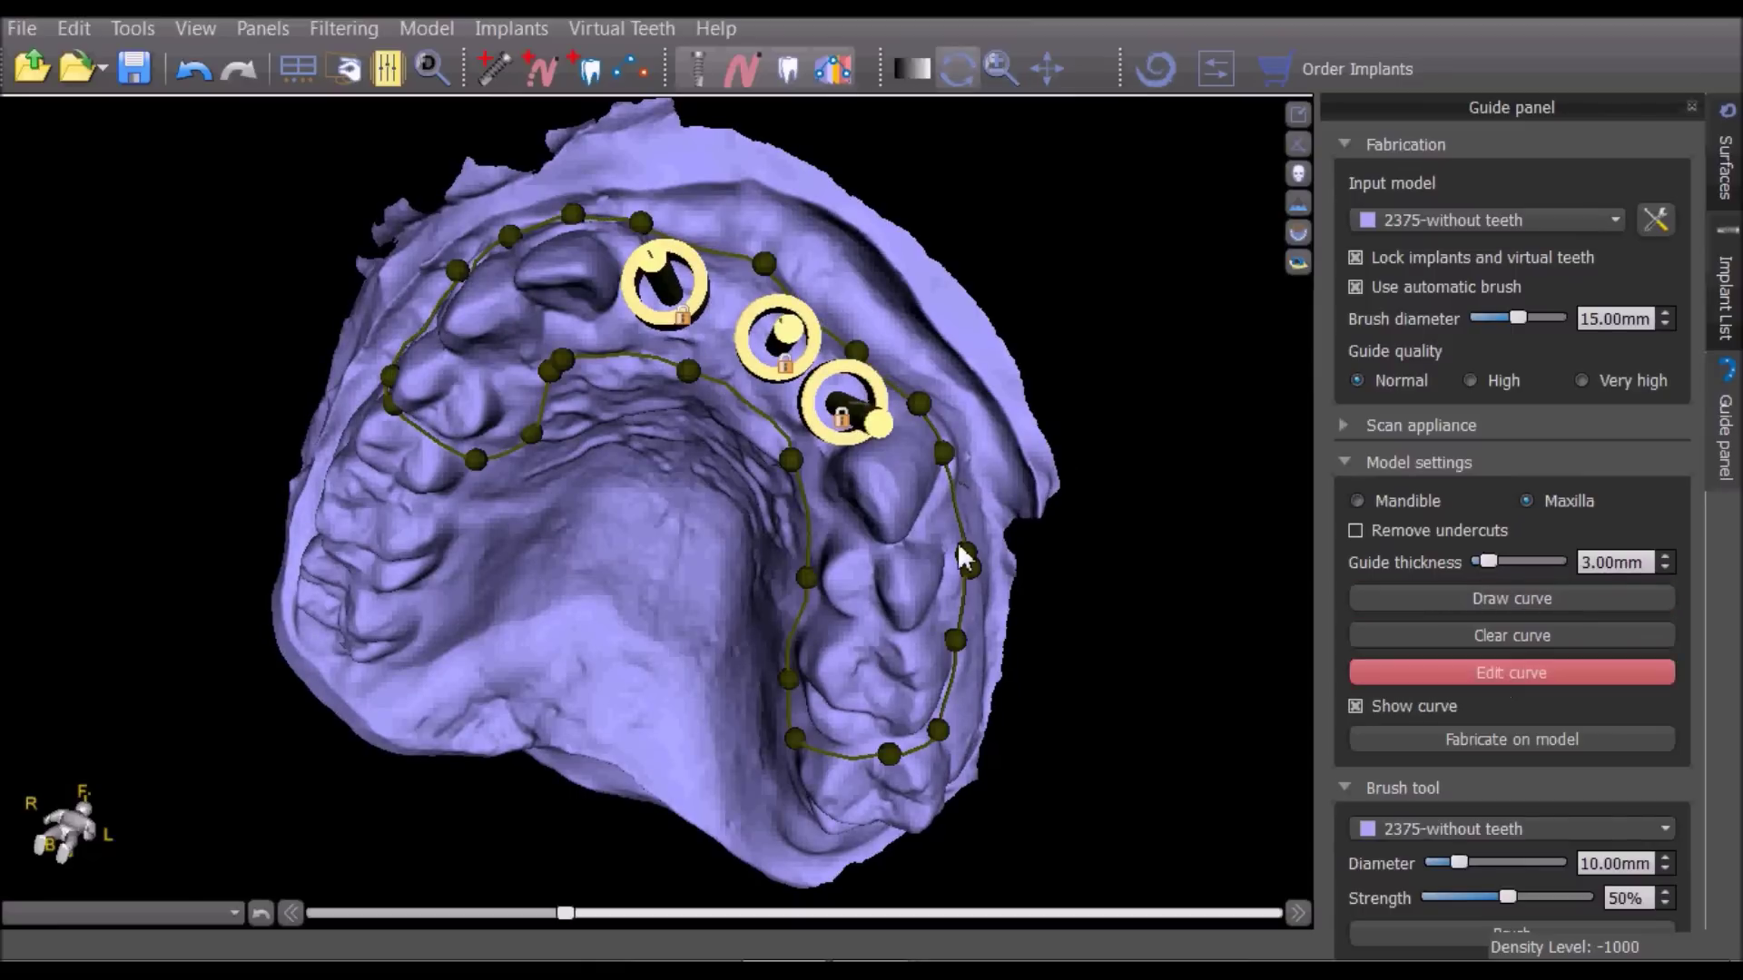
Add and nudge a control point on the curve's outer molar side, then tilt the model to check it.
{"action": "mouse_move", "coordinate": [958, 544]}
{"action": "left_mouse_down"}
{"action": "mouse_move", "coordinate": [959, 519]}
{"action": "mouse_move", "coordinate": [958, 589]}
{"action": "mouse_move", "coordinate": [964, 539]}
{"action": "left_mouse_up"}
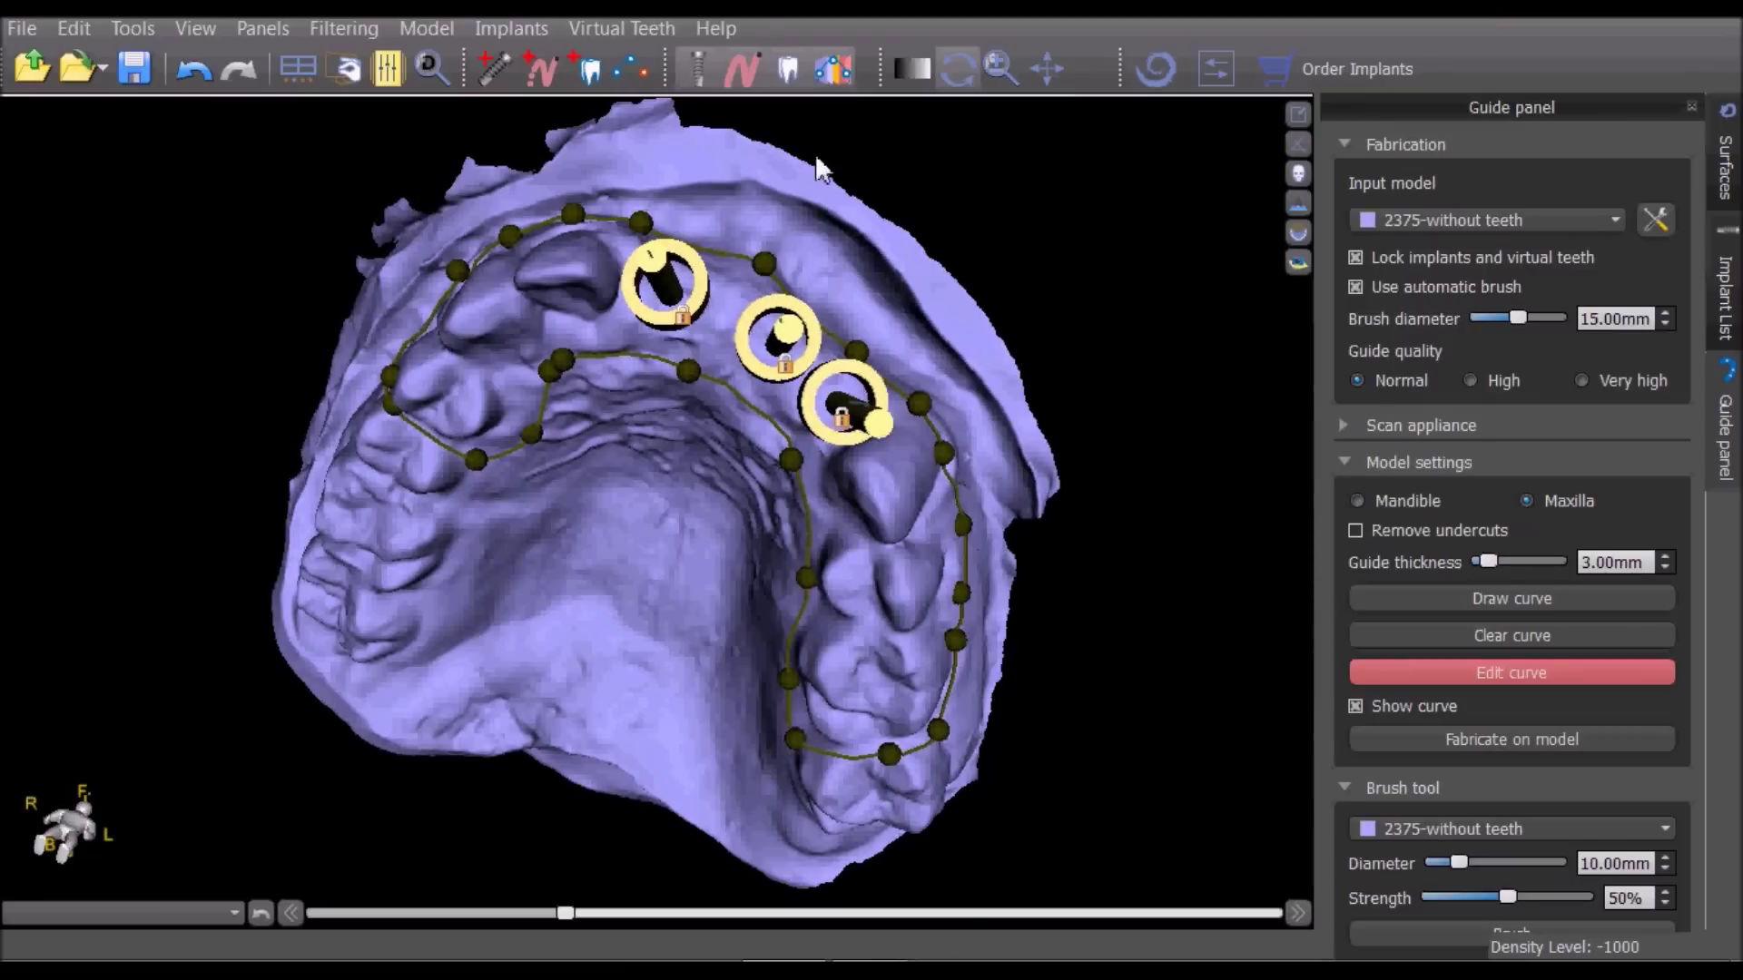
{"action": "left_click_drag", "start_coordinate": [55, 435], "coordinate": [24, 487]}
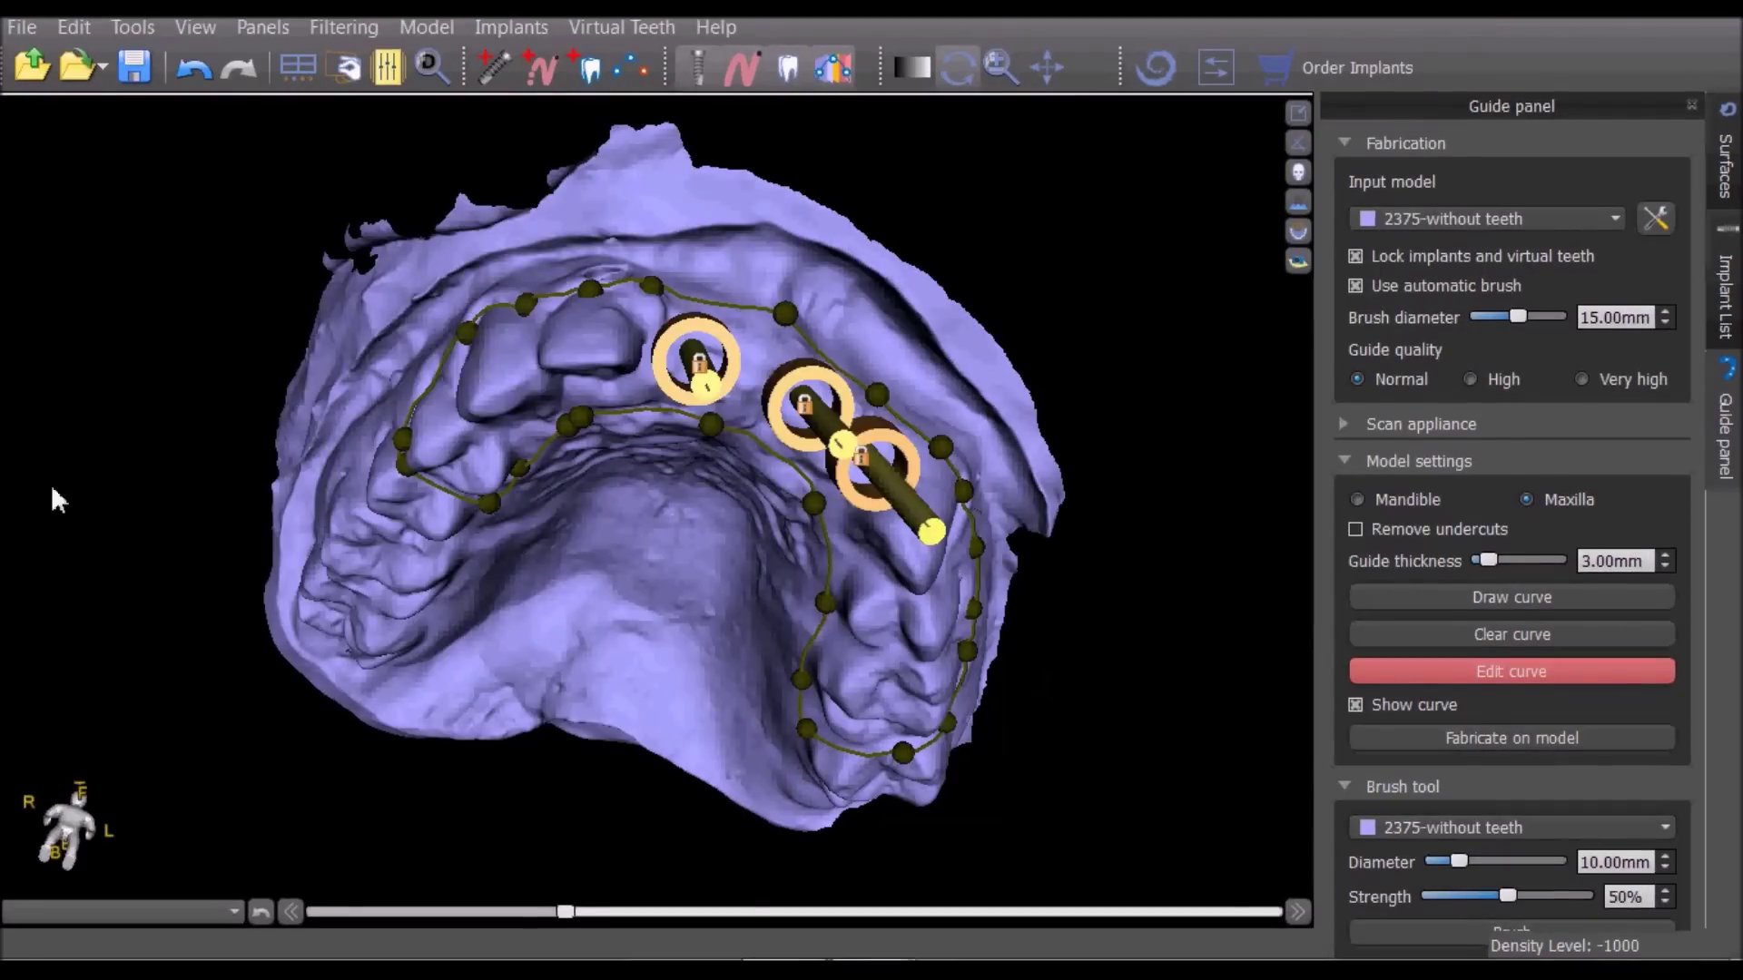
Fabricate the green surgical guide on the maxilla model, with openings at the three implant sites.
{"action": "left_click", "coordinate": [1561, 746]}
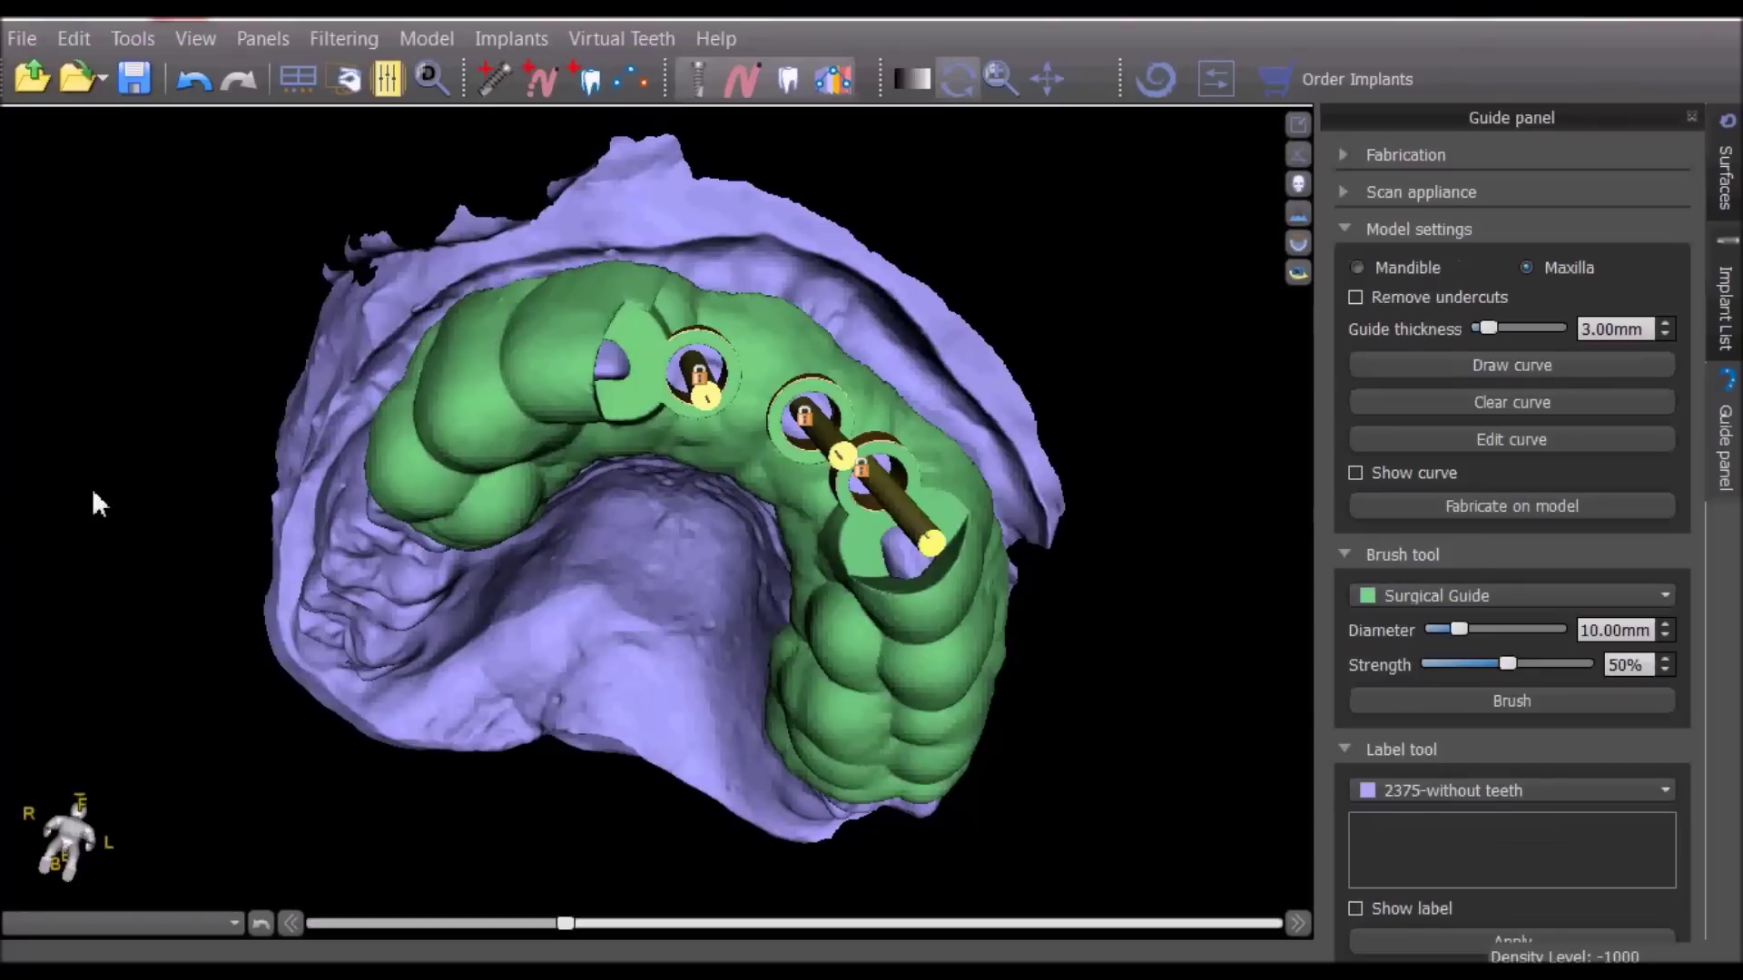
{"action": "left_click", "coordinate": [1725, 177]}
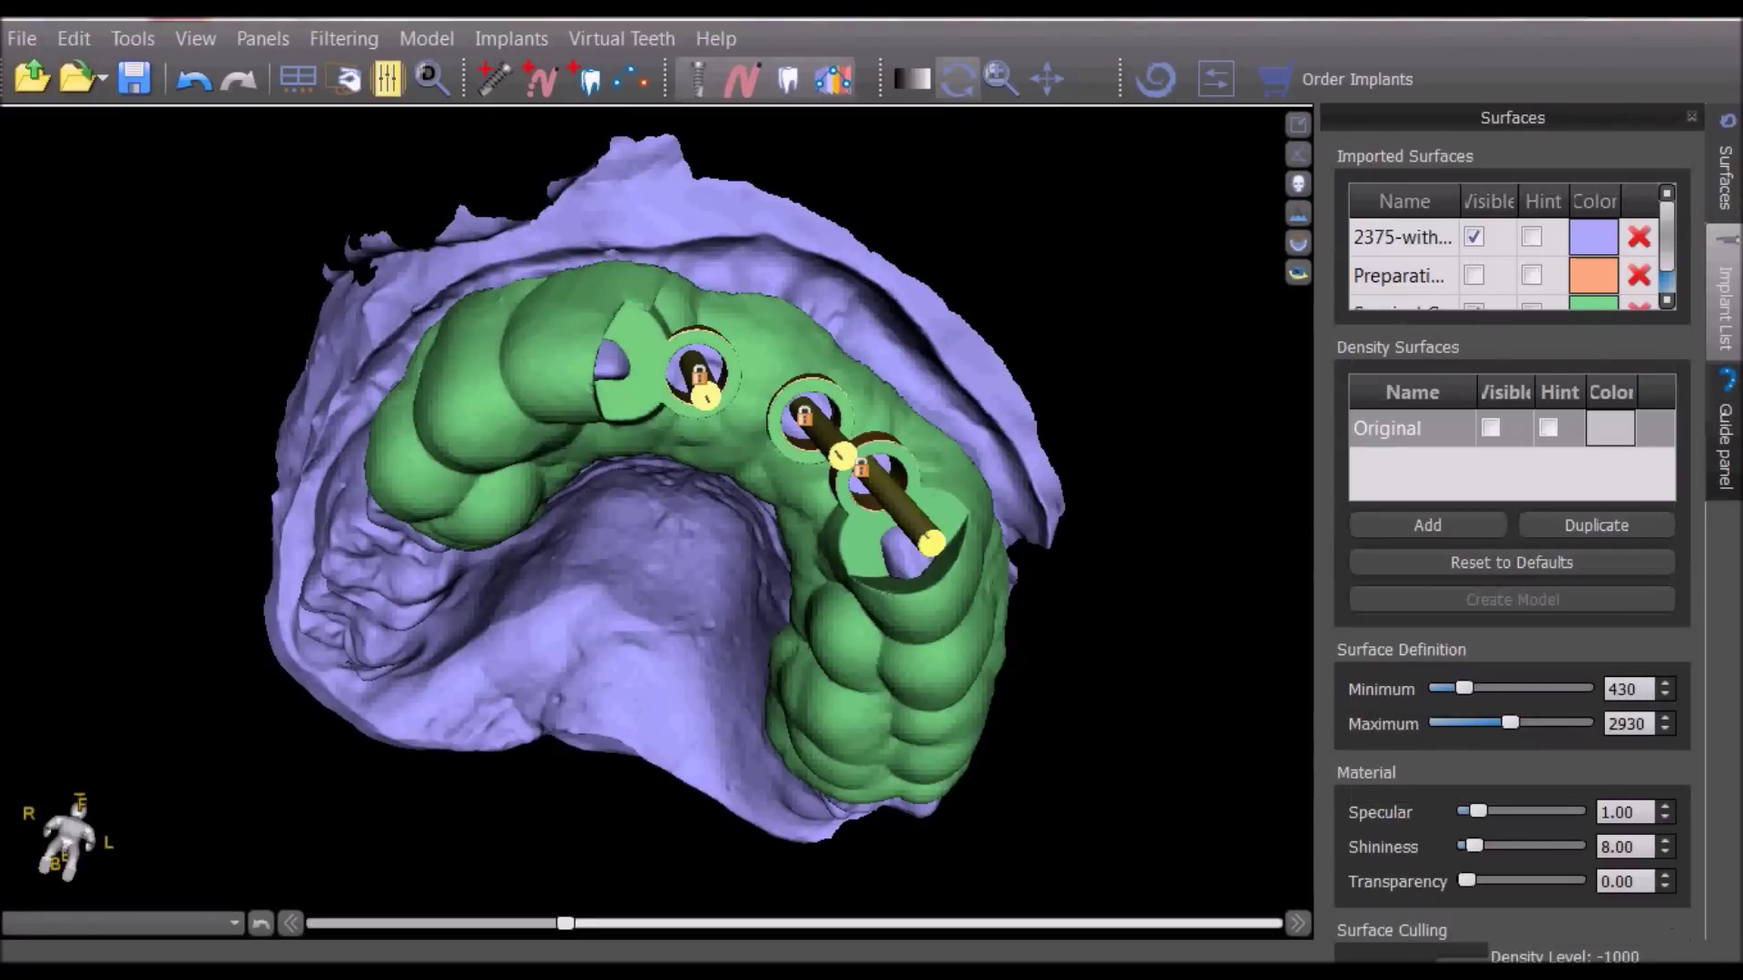
Hide the implants in the Implant List and the purple maxilla model in Surfaces.
{"action": "left_click", "coordinate": [1724, 309]}
{"action": "left_click", "coordinate": [1560, 201]}
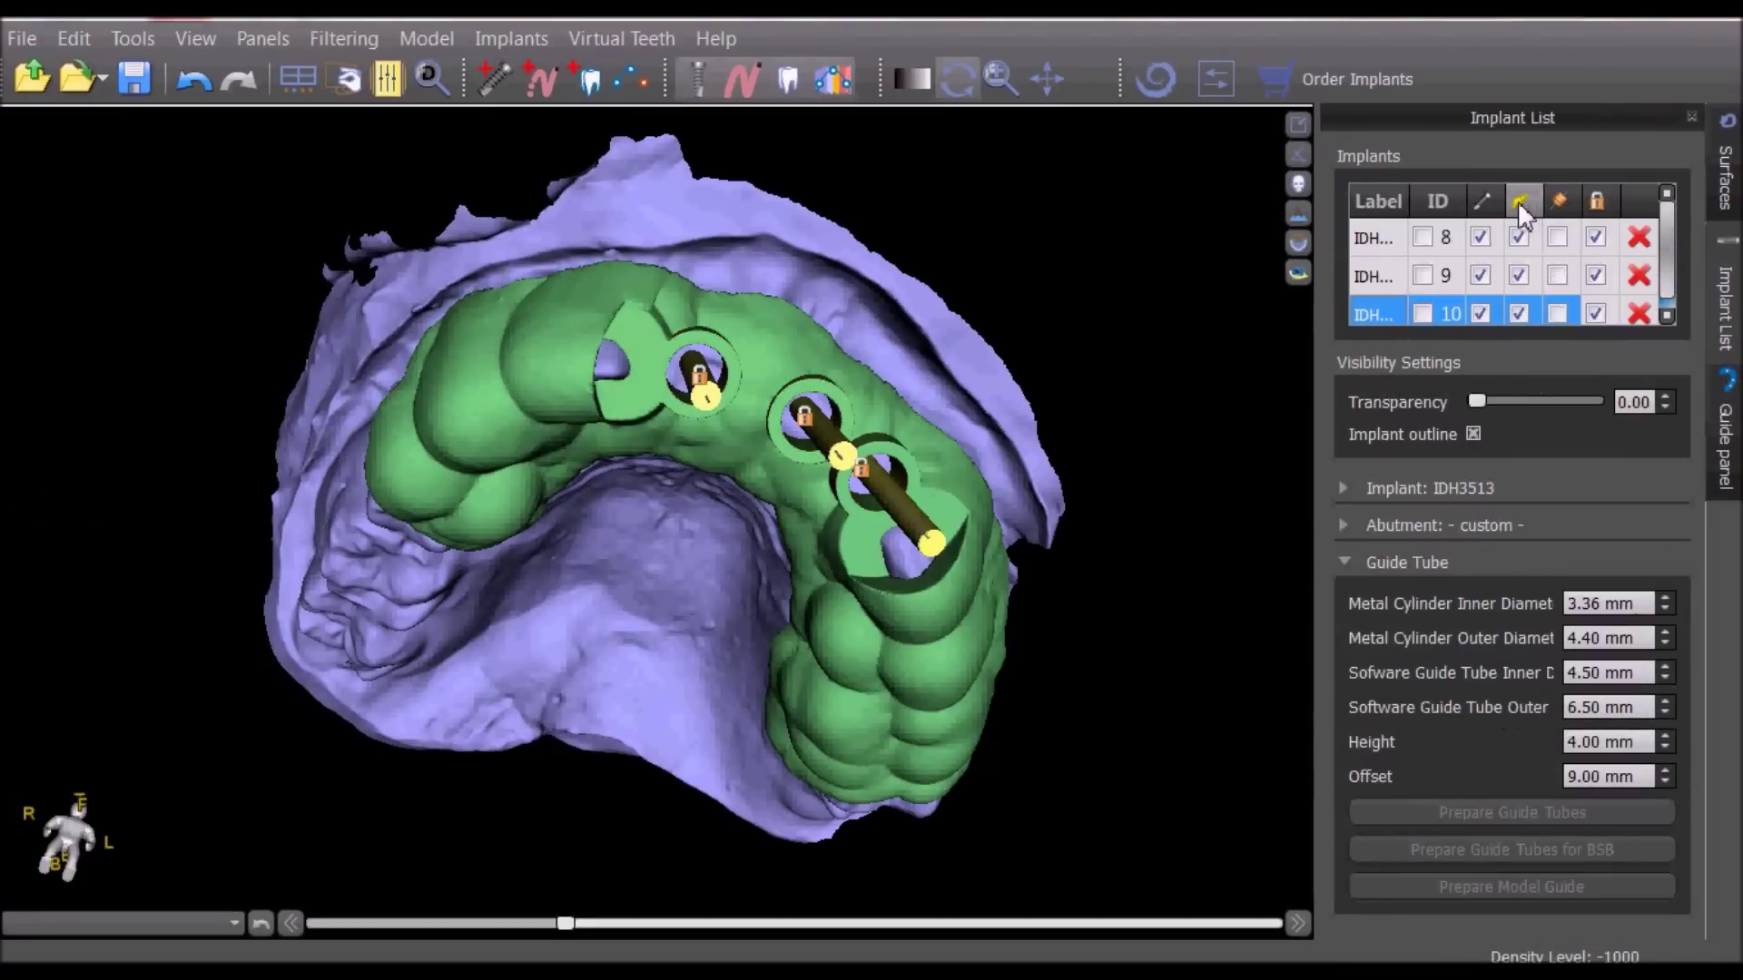
{"action": "left_click", "coordinate": [1518, 202]}
{"action": "left_click", "coordinate": [1725, 177]}
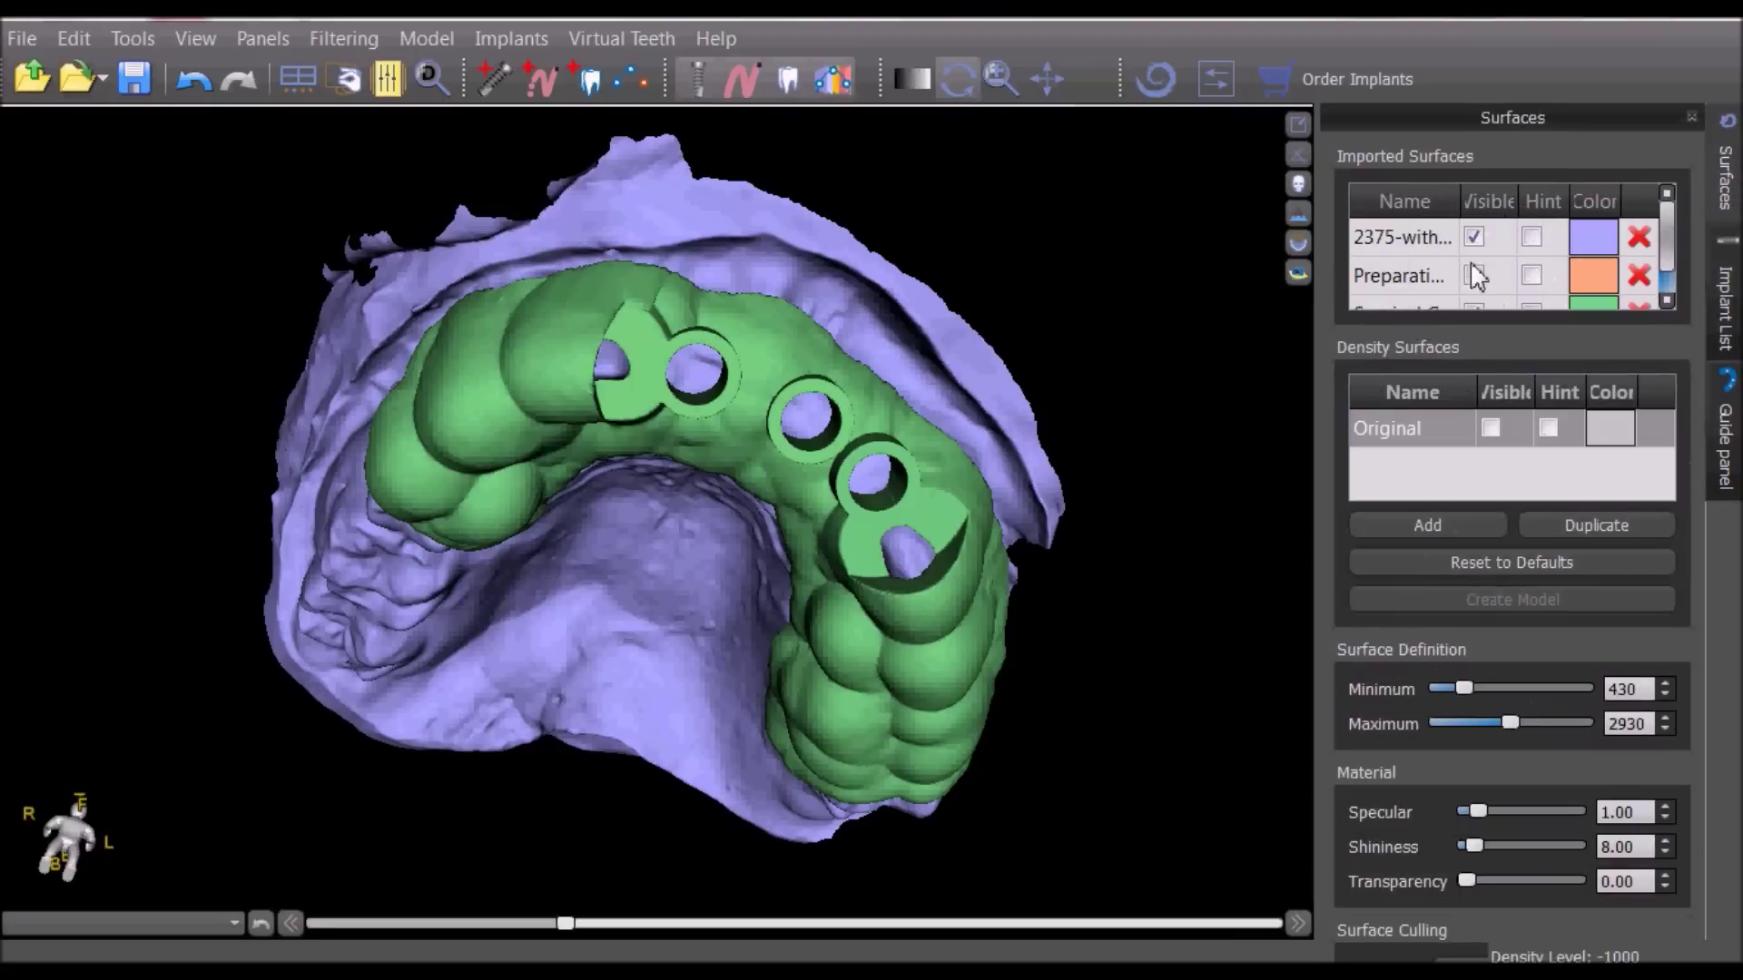
{"action": "left_click", "coordinate": [1473, 238]}
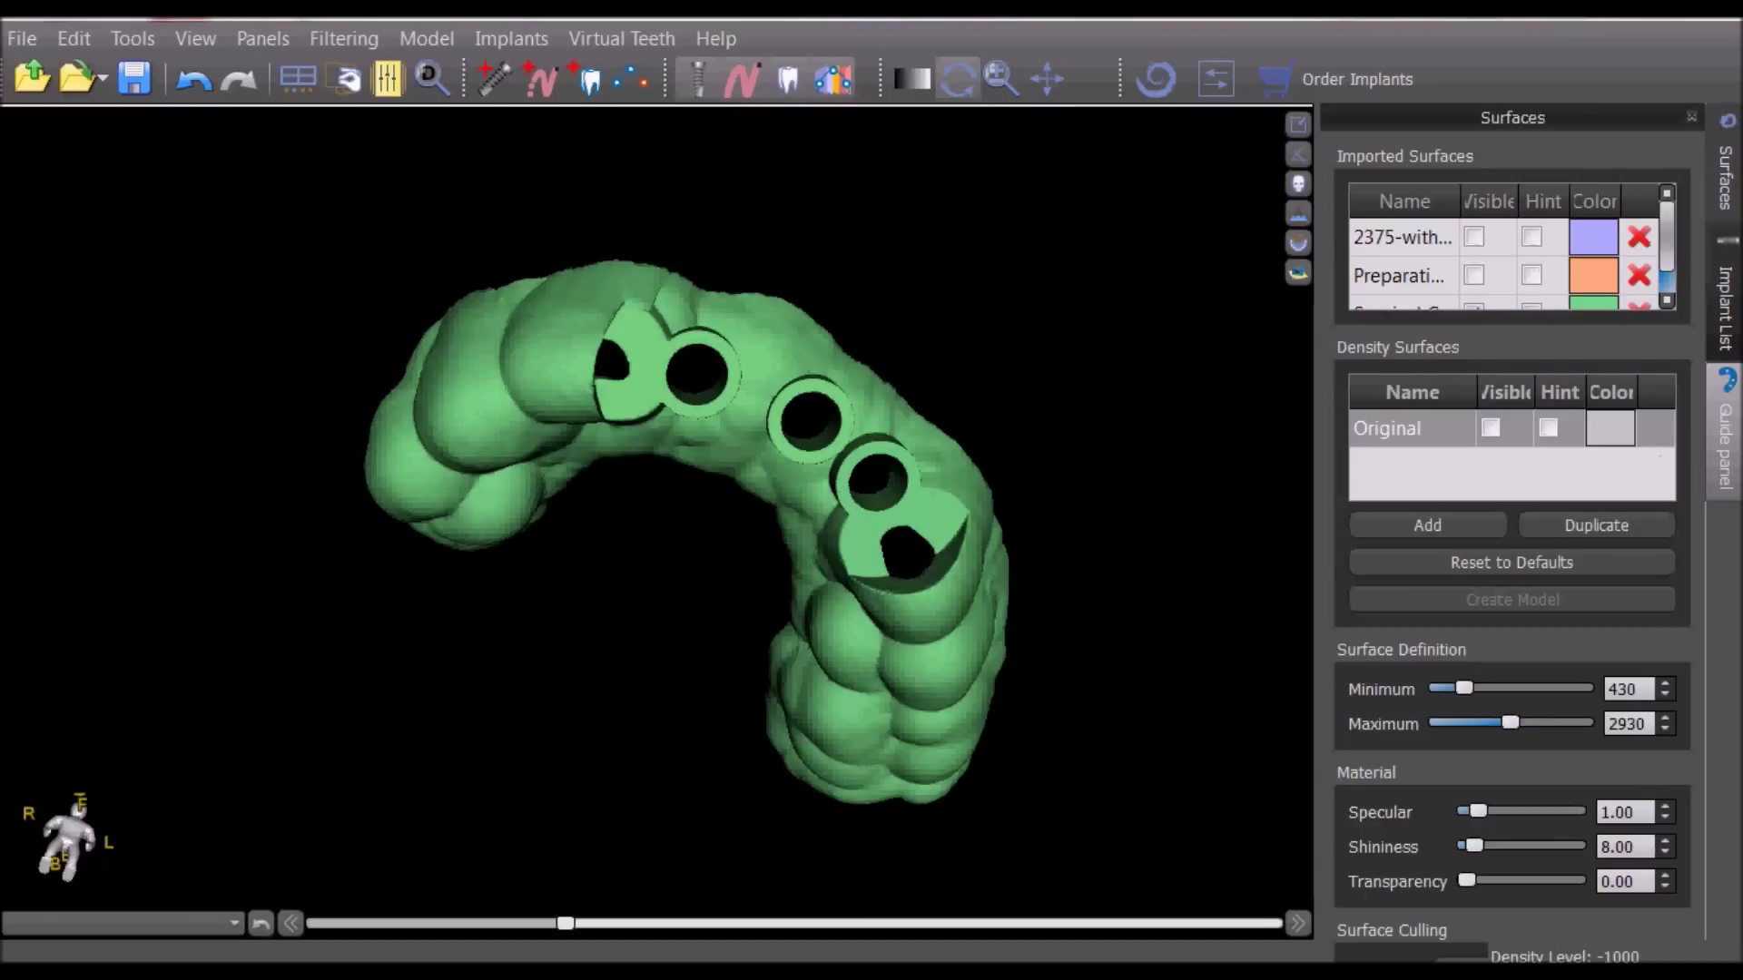
{"action": "left_click", "coordinate": [1725, 440]}
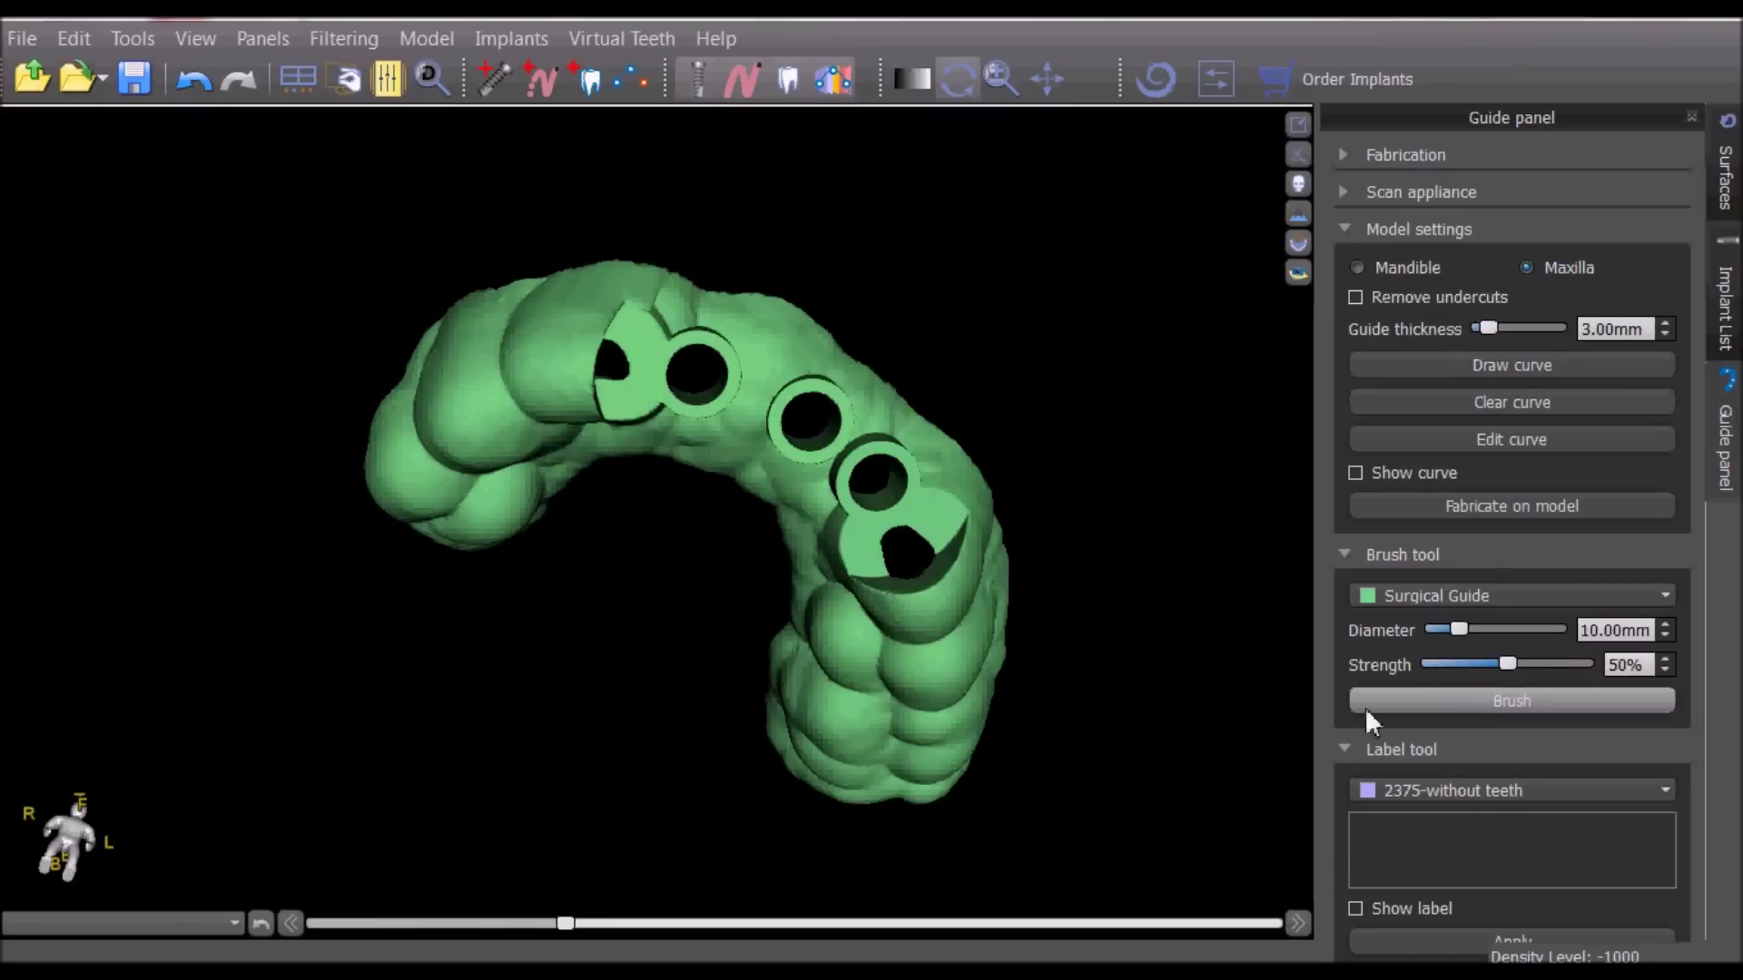
Turn on smoothing for the Surgical Guide surface and rotate the guide to view another side.
{"action": "left_click", "coordinate": [1472, 695]}
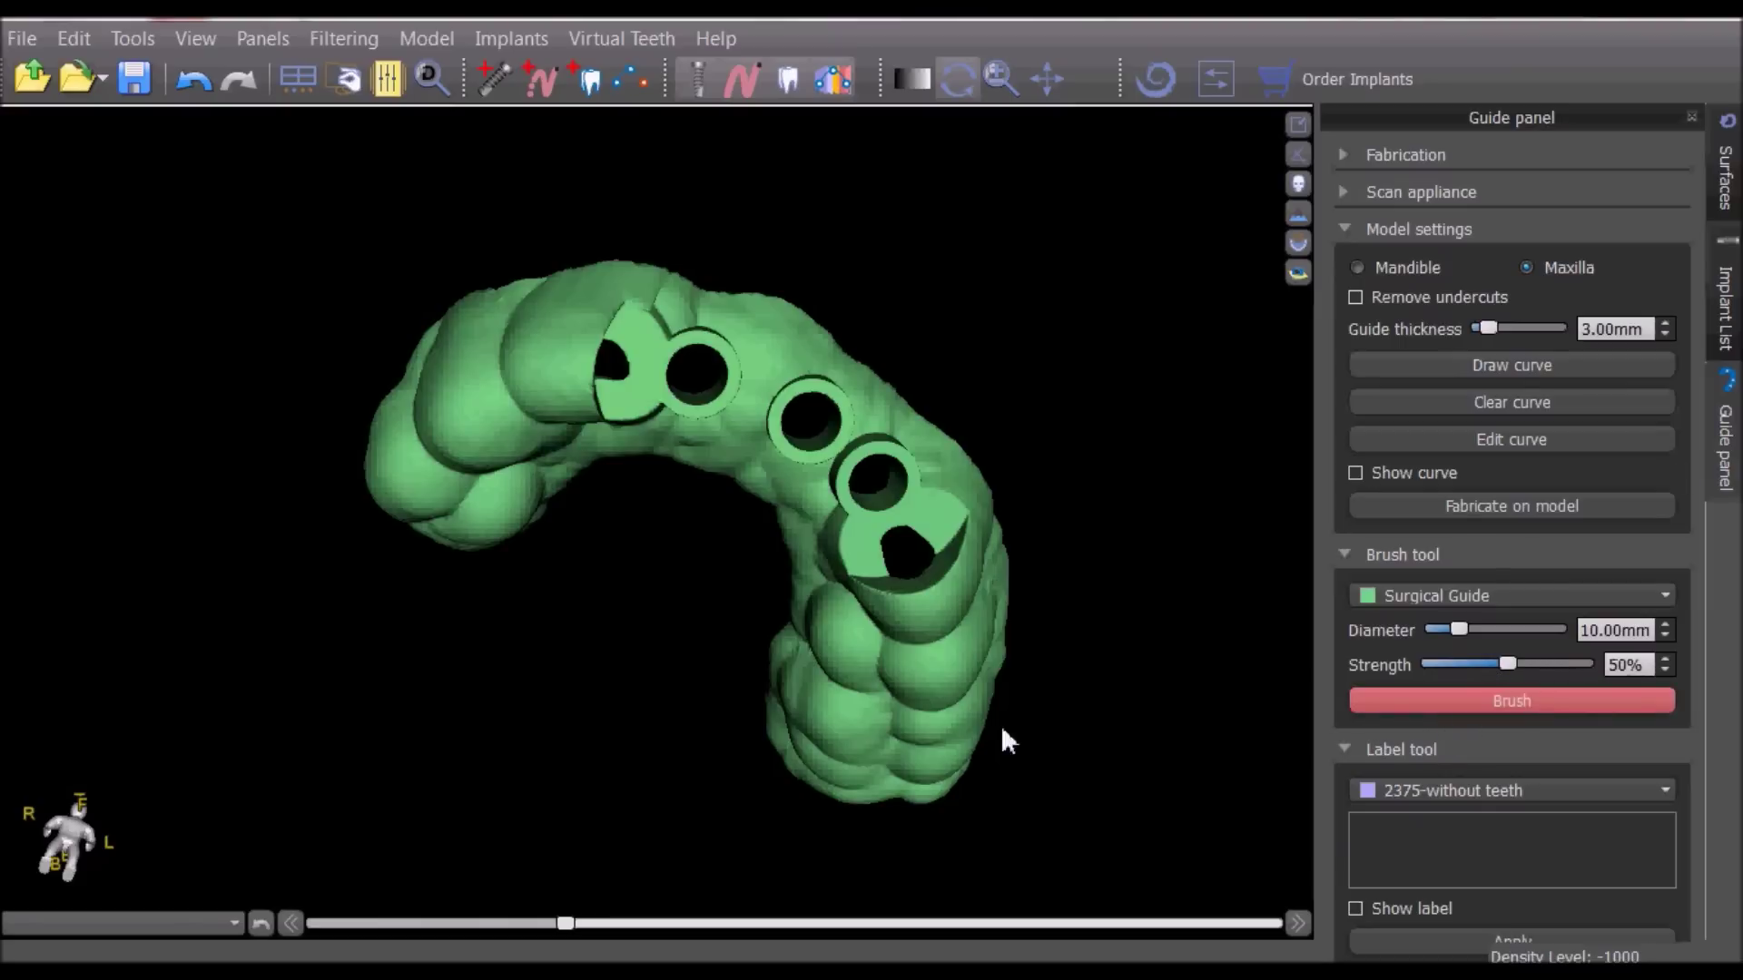
{"action": "left_click_drag", "start_coordinate": [865, 707], "coordinate": [939, 606]}
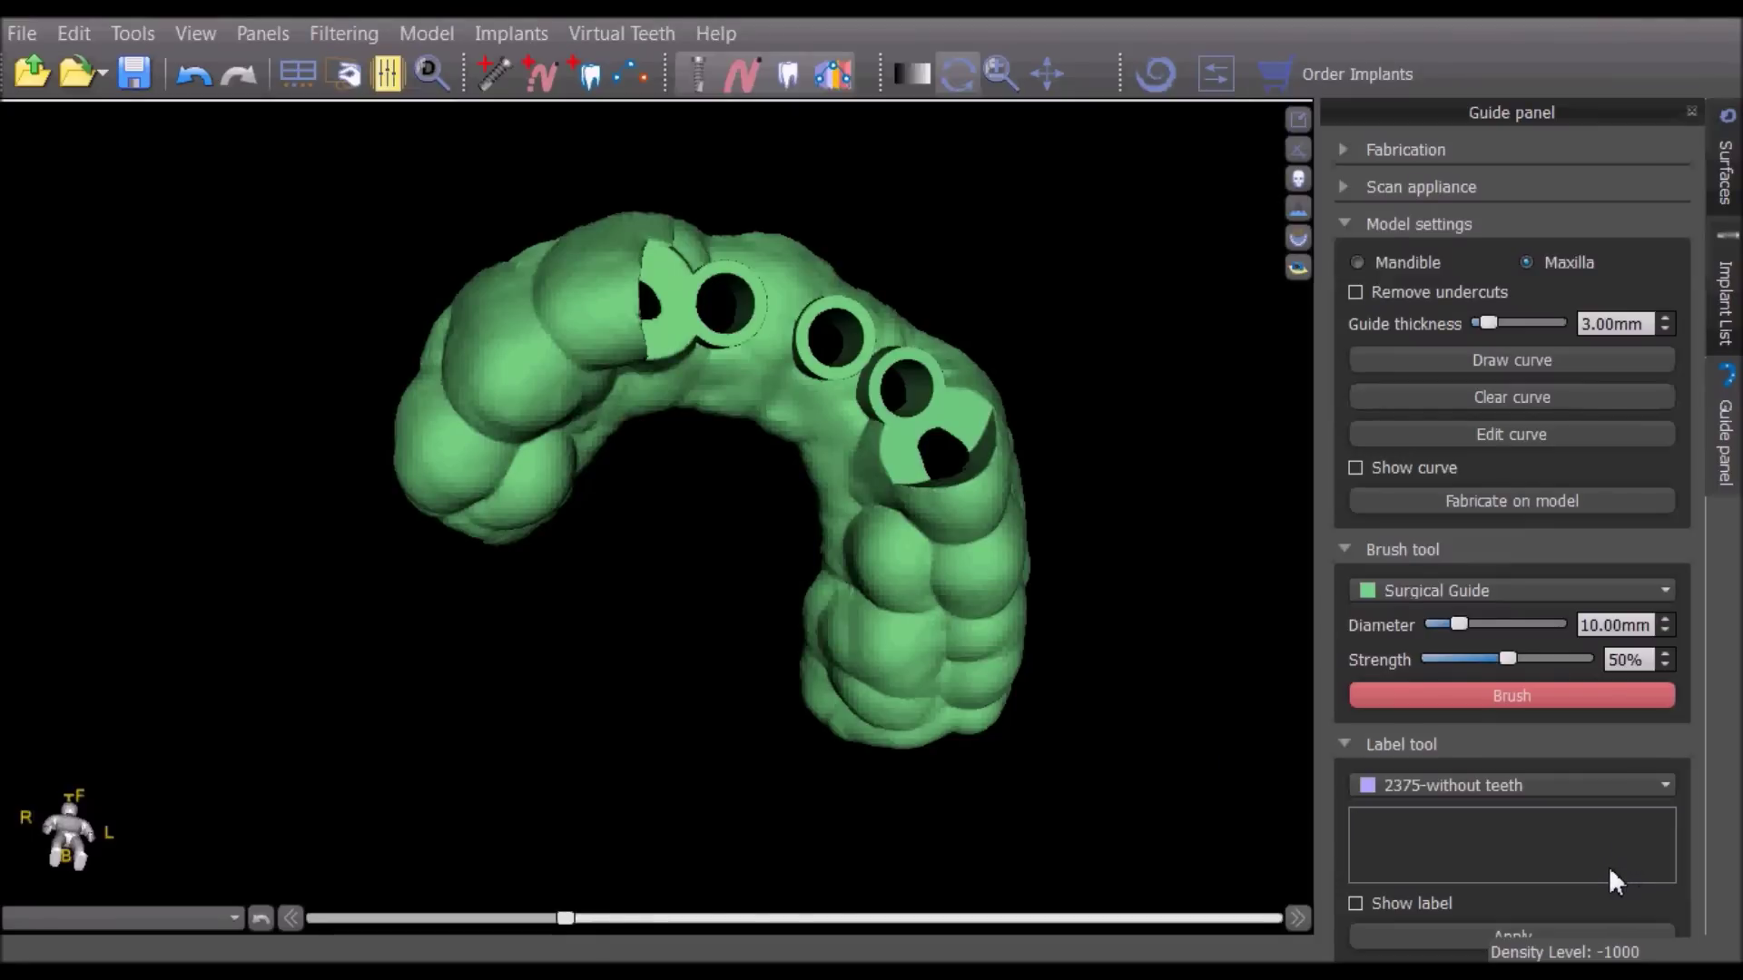
Enter the label 'Blue Sky Bio', attach it to the Surgical Guide surface, and zoom in to inspect it.
{"action": "type", "text": "Blue S"}
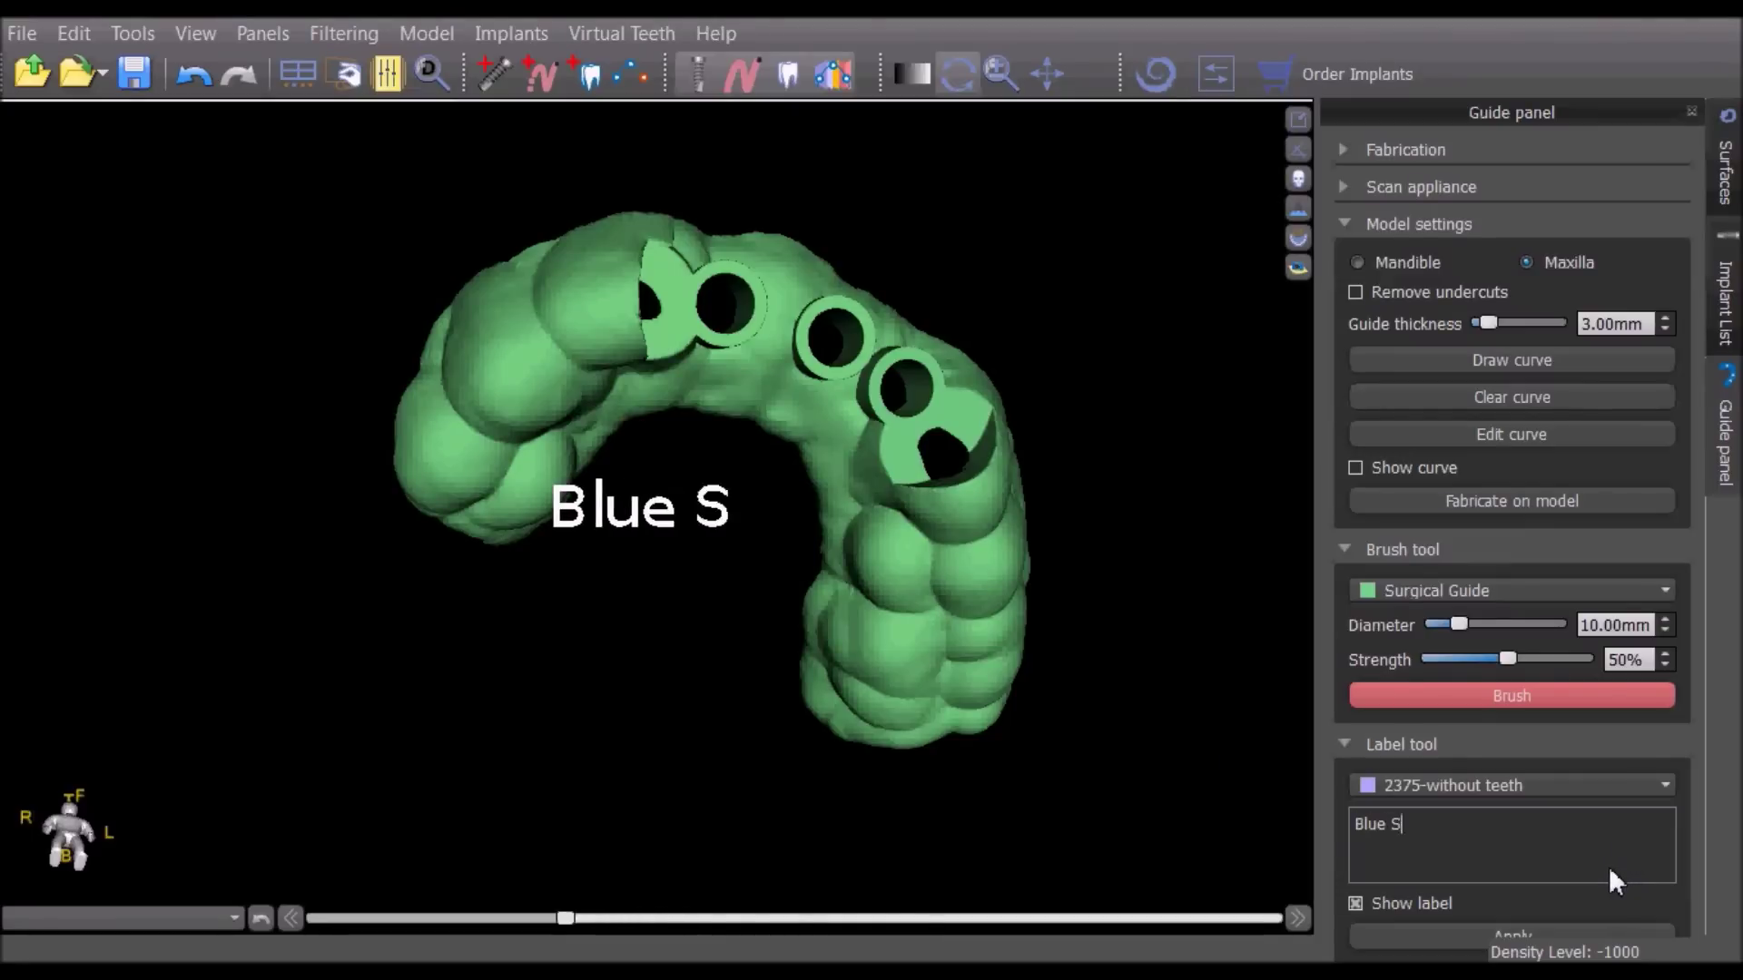
{"action": "type", "text": "ky Bio"}
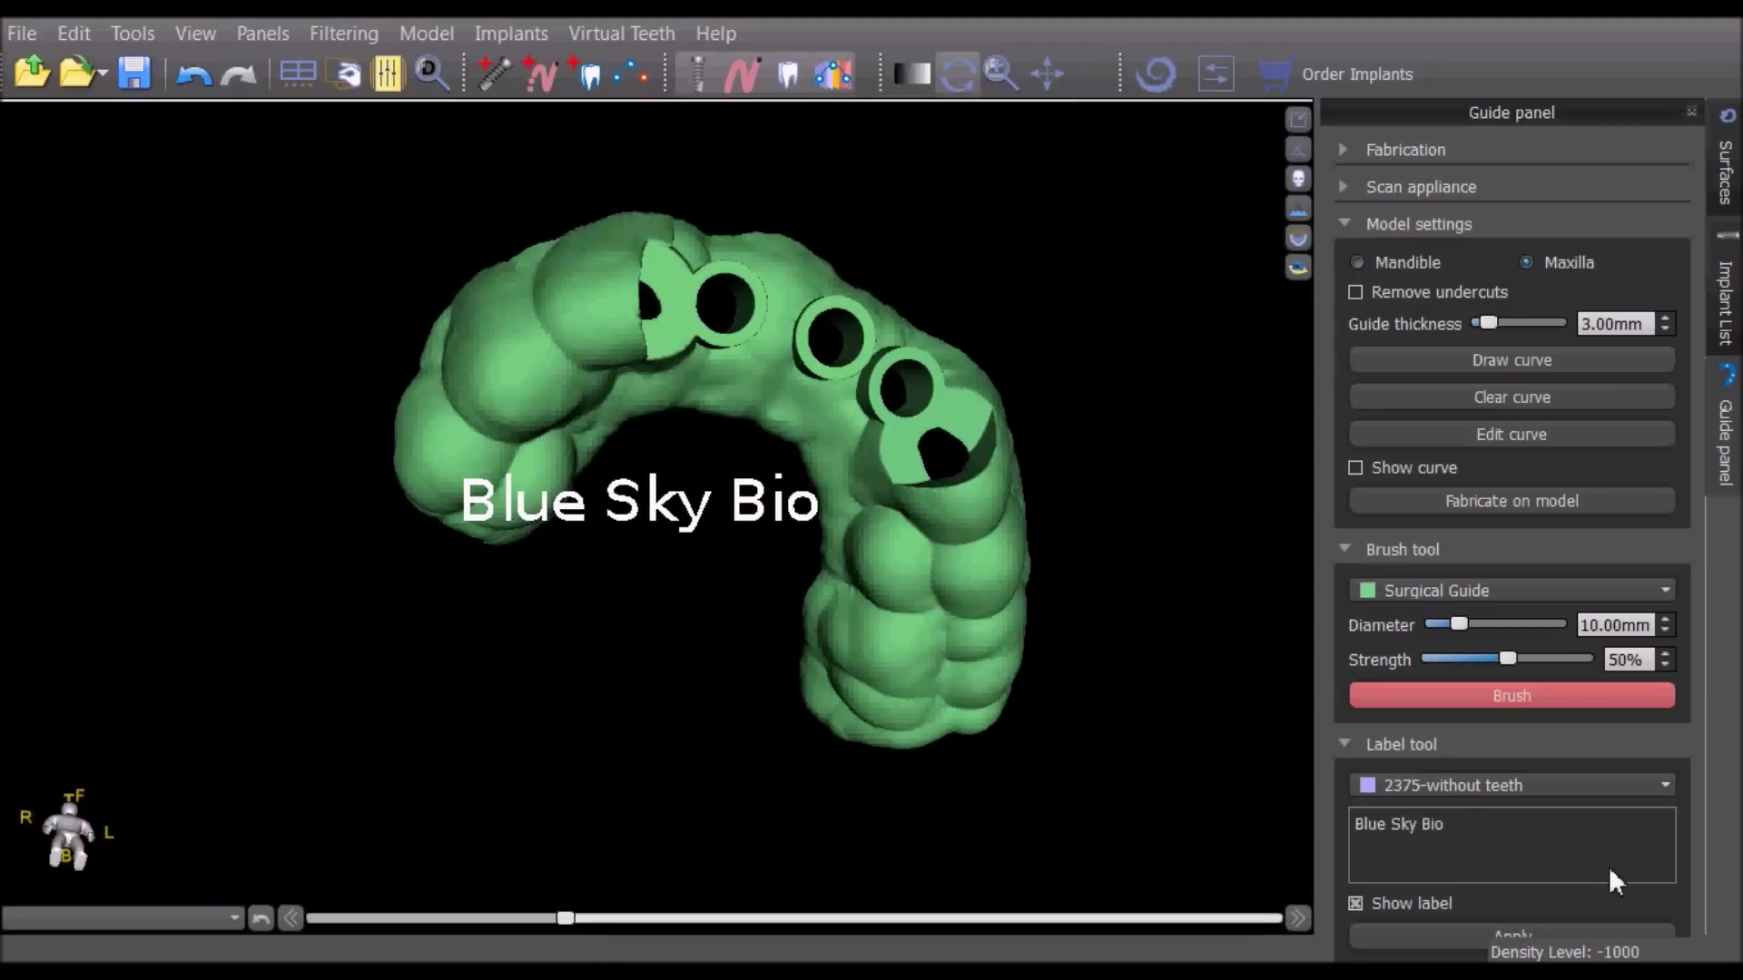
{"action": "left_click", "coordinate": [1575, 786]}
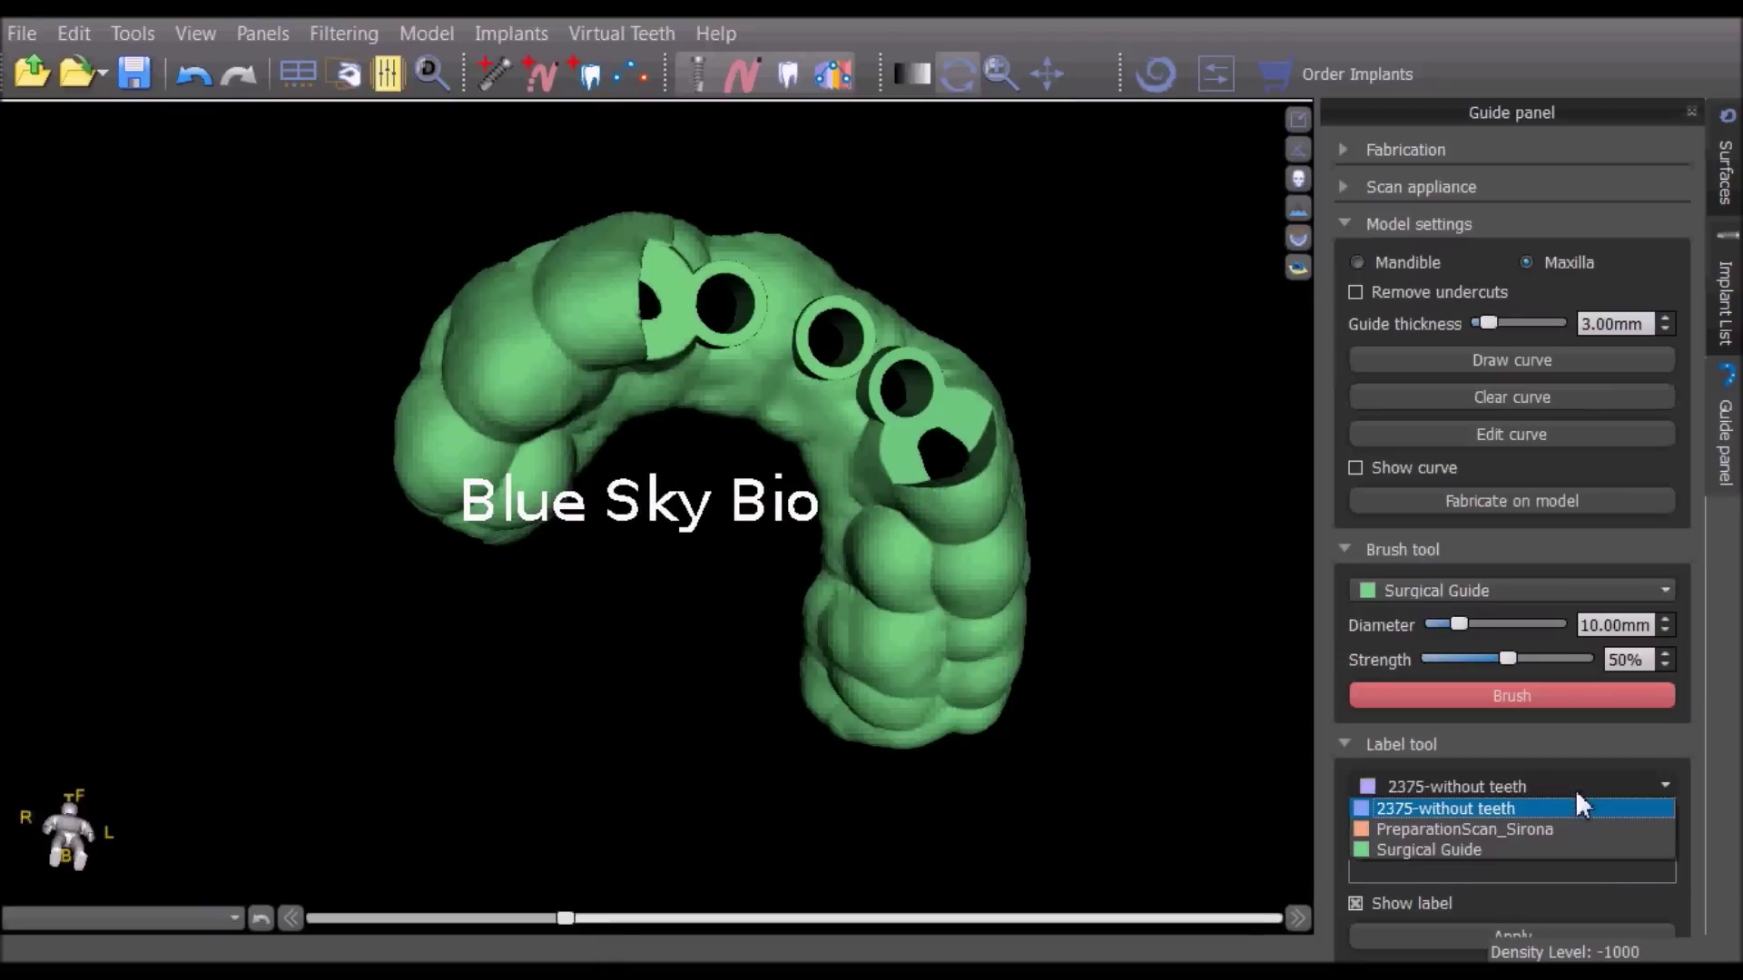
{"action": "left_click", "coordinate": [1543, 850]}
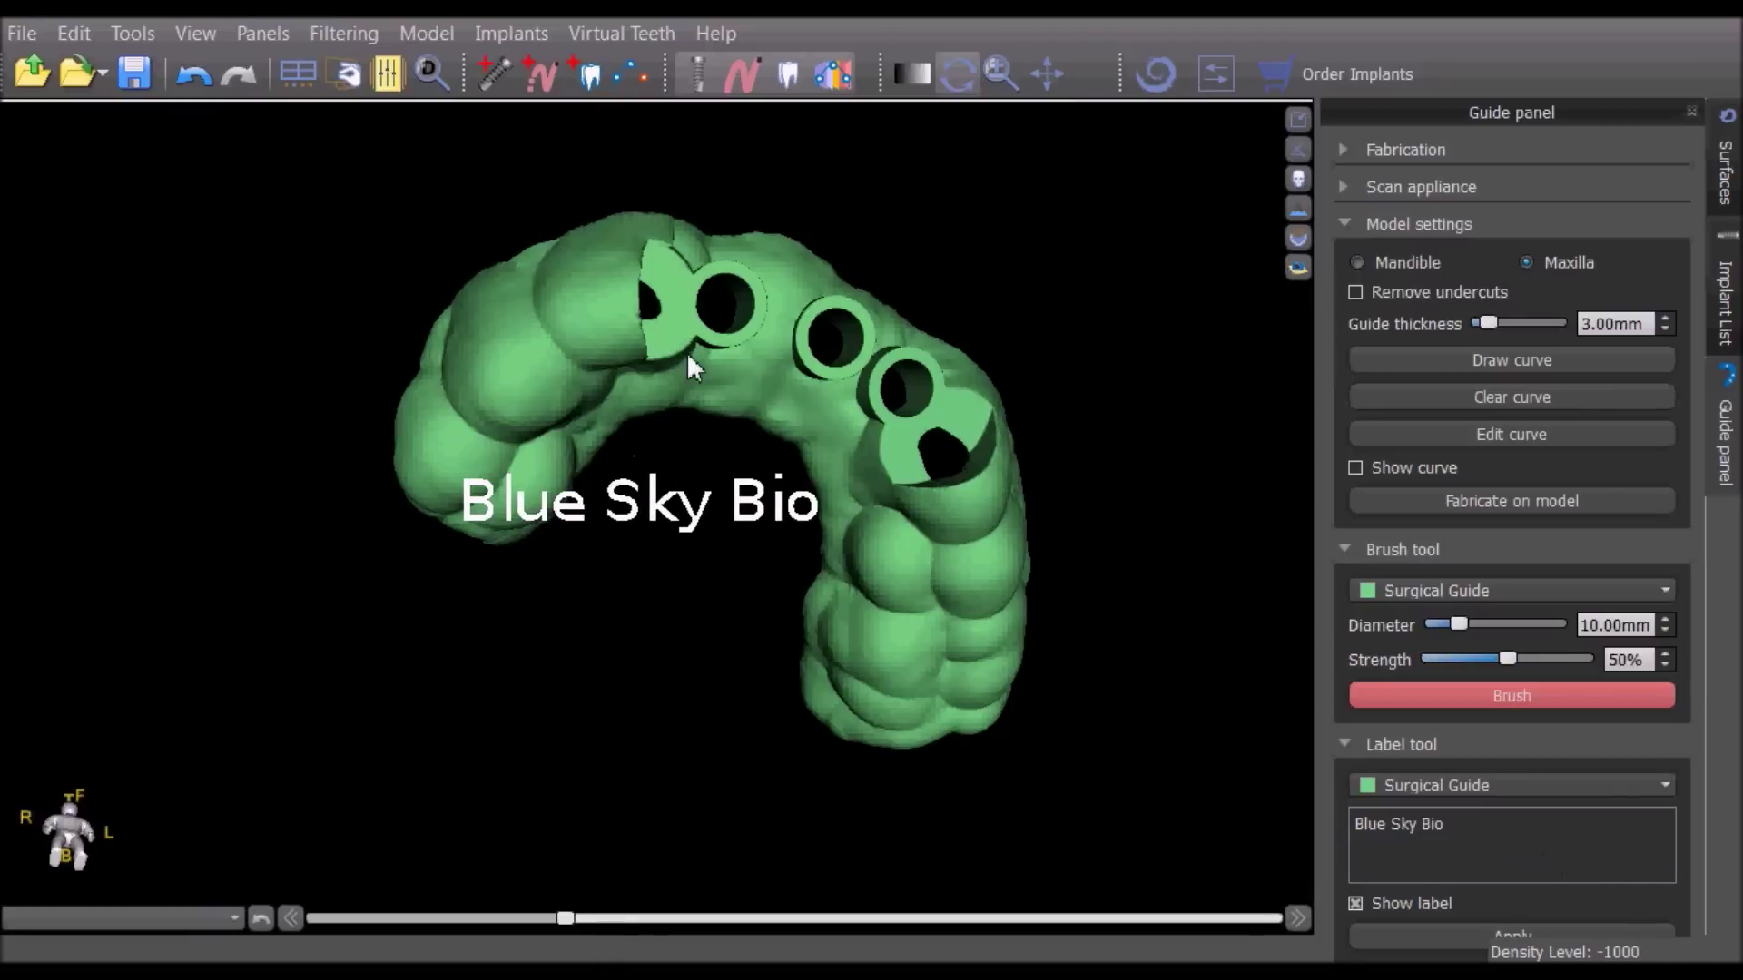
{"action": "left_click_drag", "start_coordinate": [686, 354], "coordinate": [614, 499]}
{"action": "scroll", "coordinate": [614, 499], "scroll_direction": "up", "scroll_amount": 10}
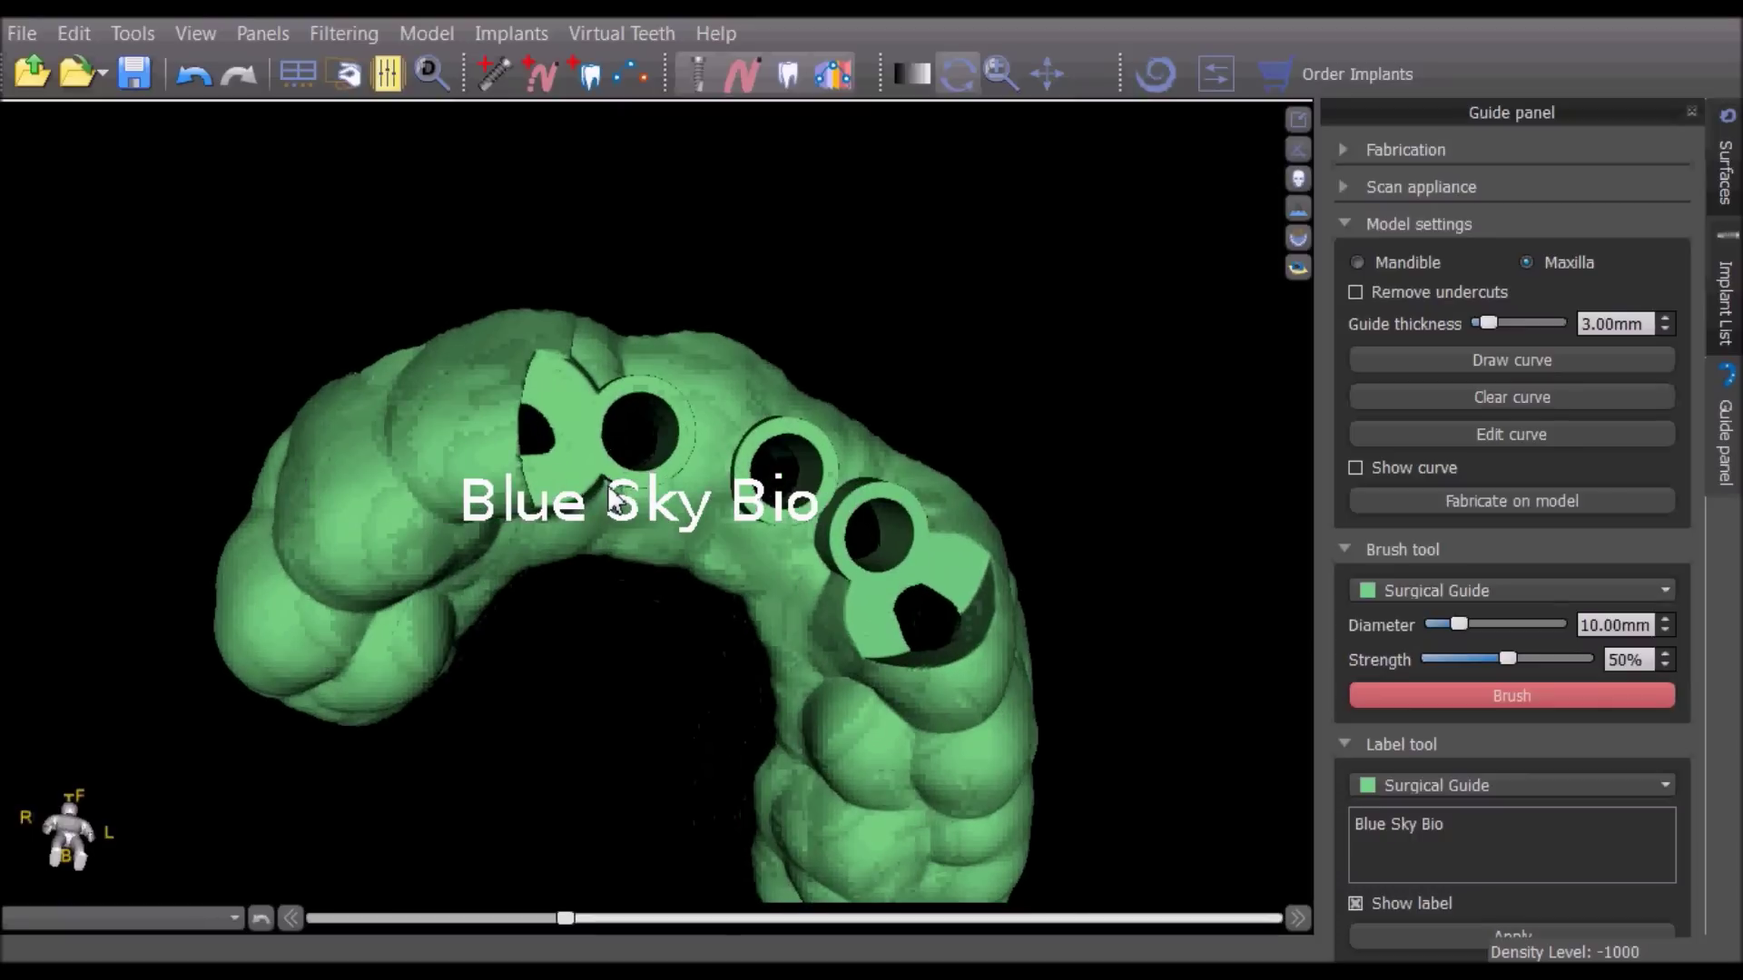
{"action": "scroll", "coordinate": [691, 502], "scroll_direction": "up", "scroll_amount": 4}
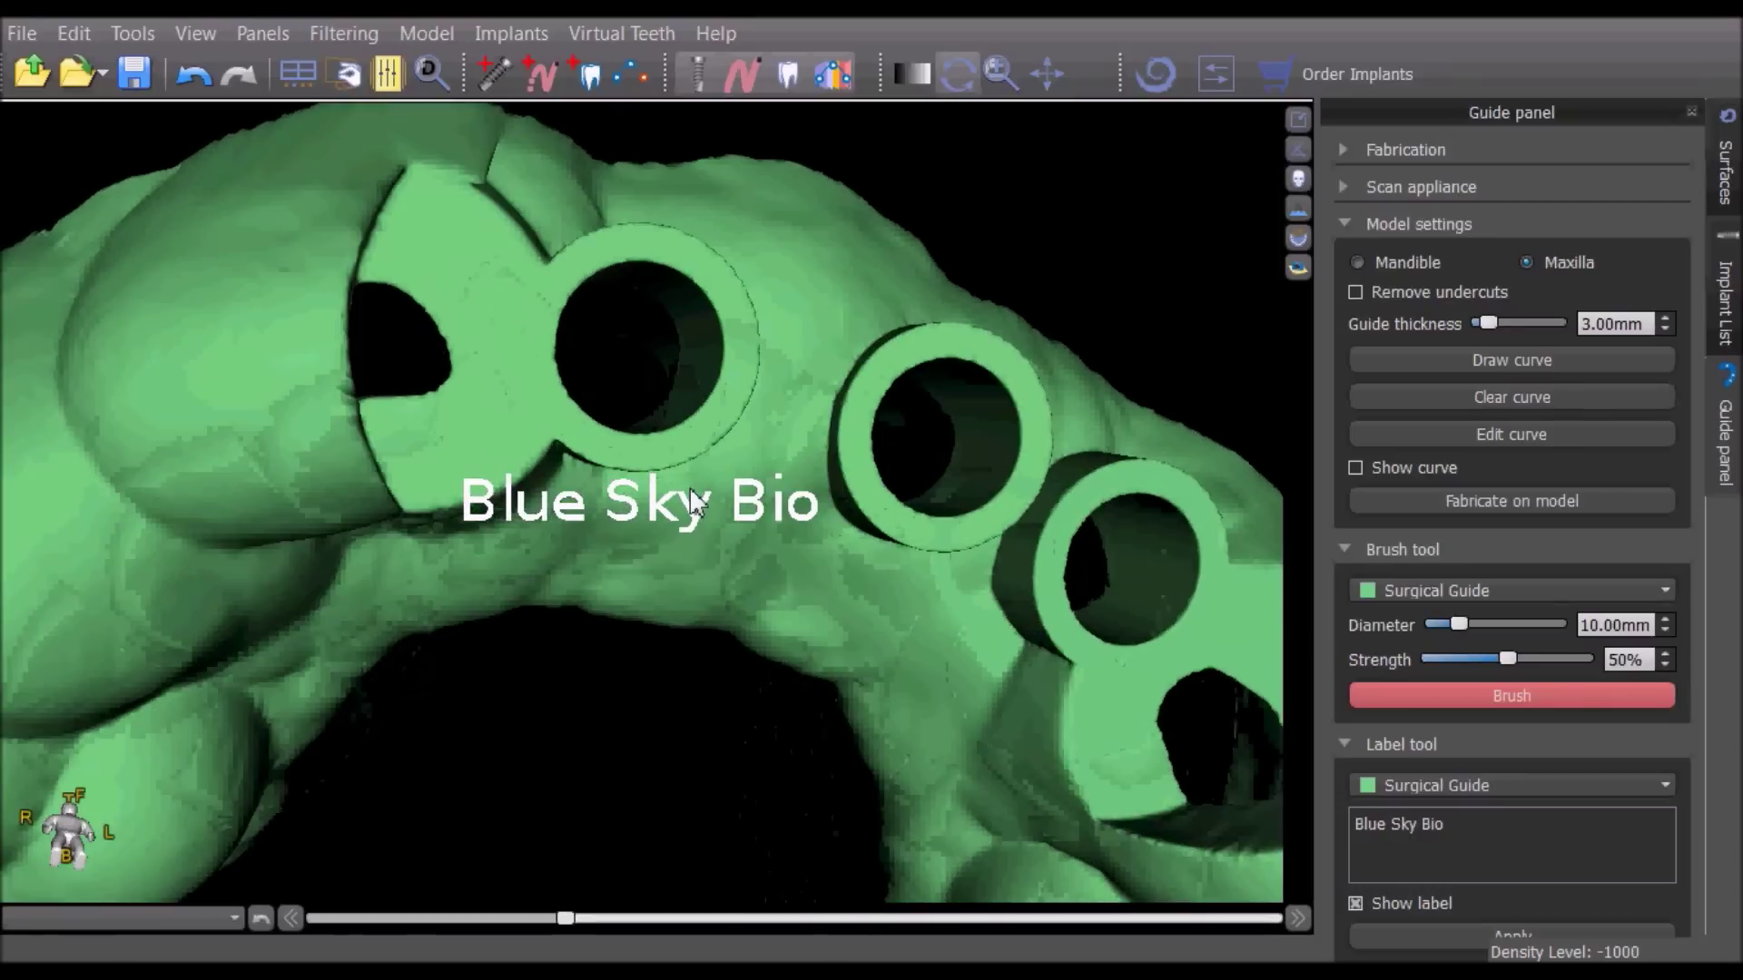
{"action": "scroll", "coordinate": [1041, 672], "scroll_direction": "up", "scroll_amount": 2}
{"action": "scroll", "coordinate": [1035, 628], "scroll_direction": "down", "scroll_amount": 3}
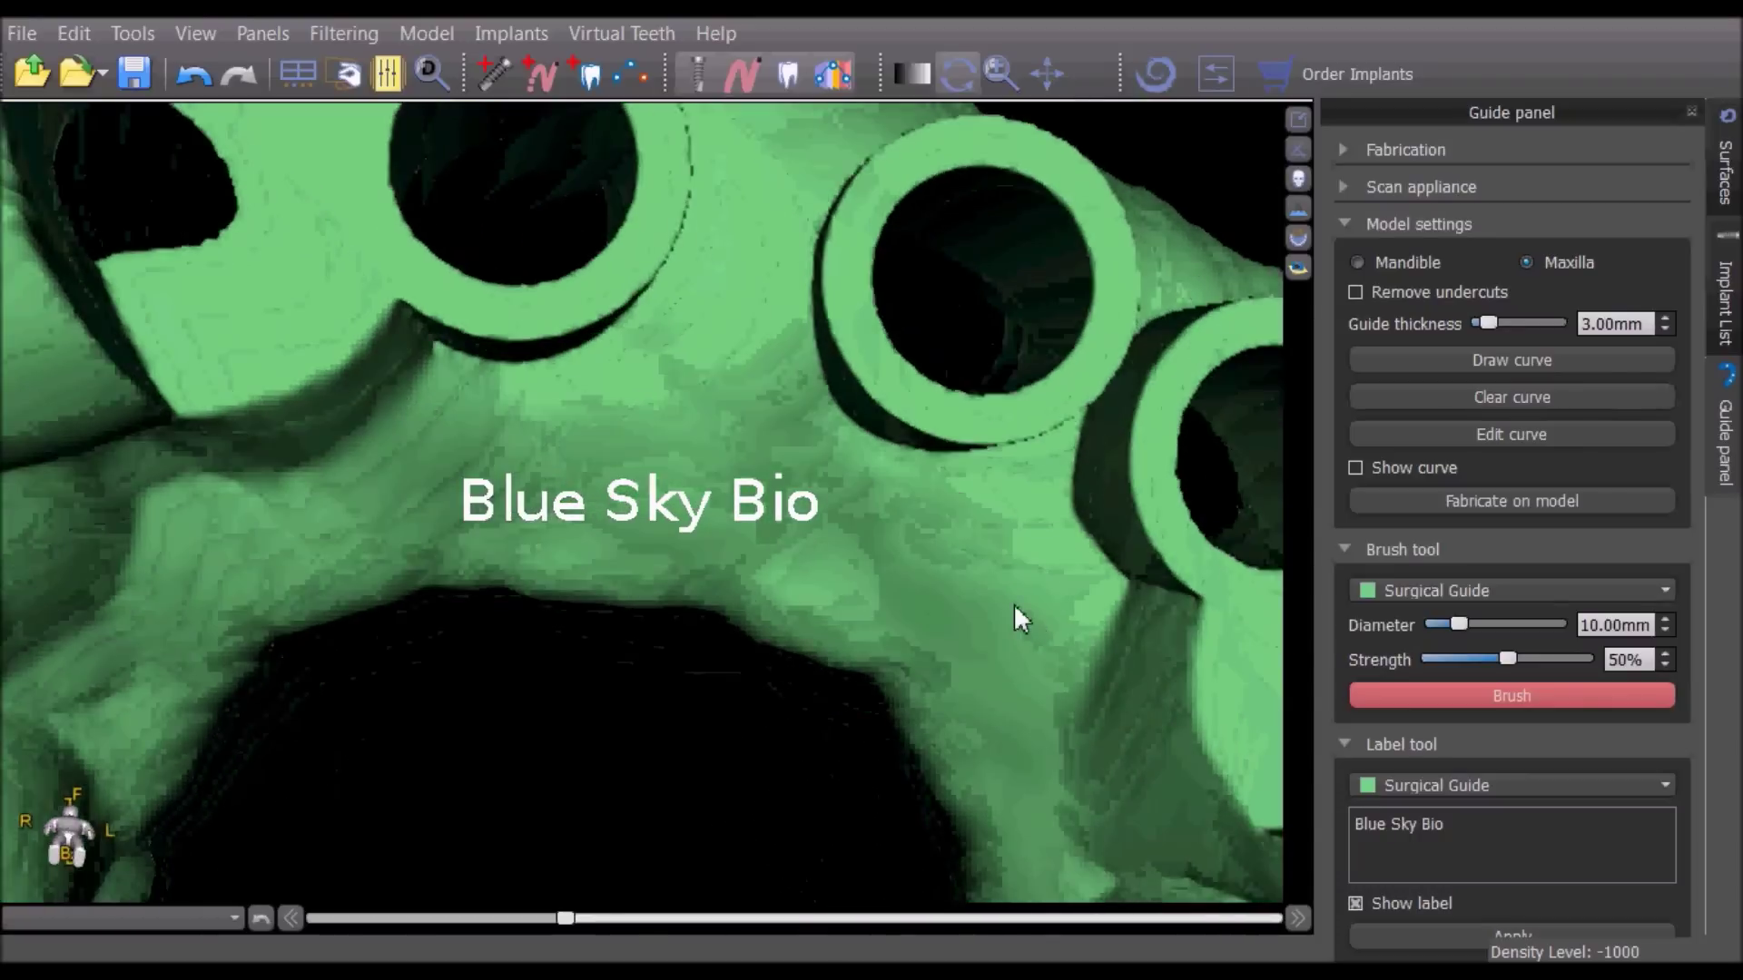
{"action": "scroll", "coordinate": [566, 381], "scroll_direction": "up", "scroll_amount": 3}
{"action": "left_click_drag", "start_coordinate": [560, 393], "coordinate": [573, 358]}
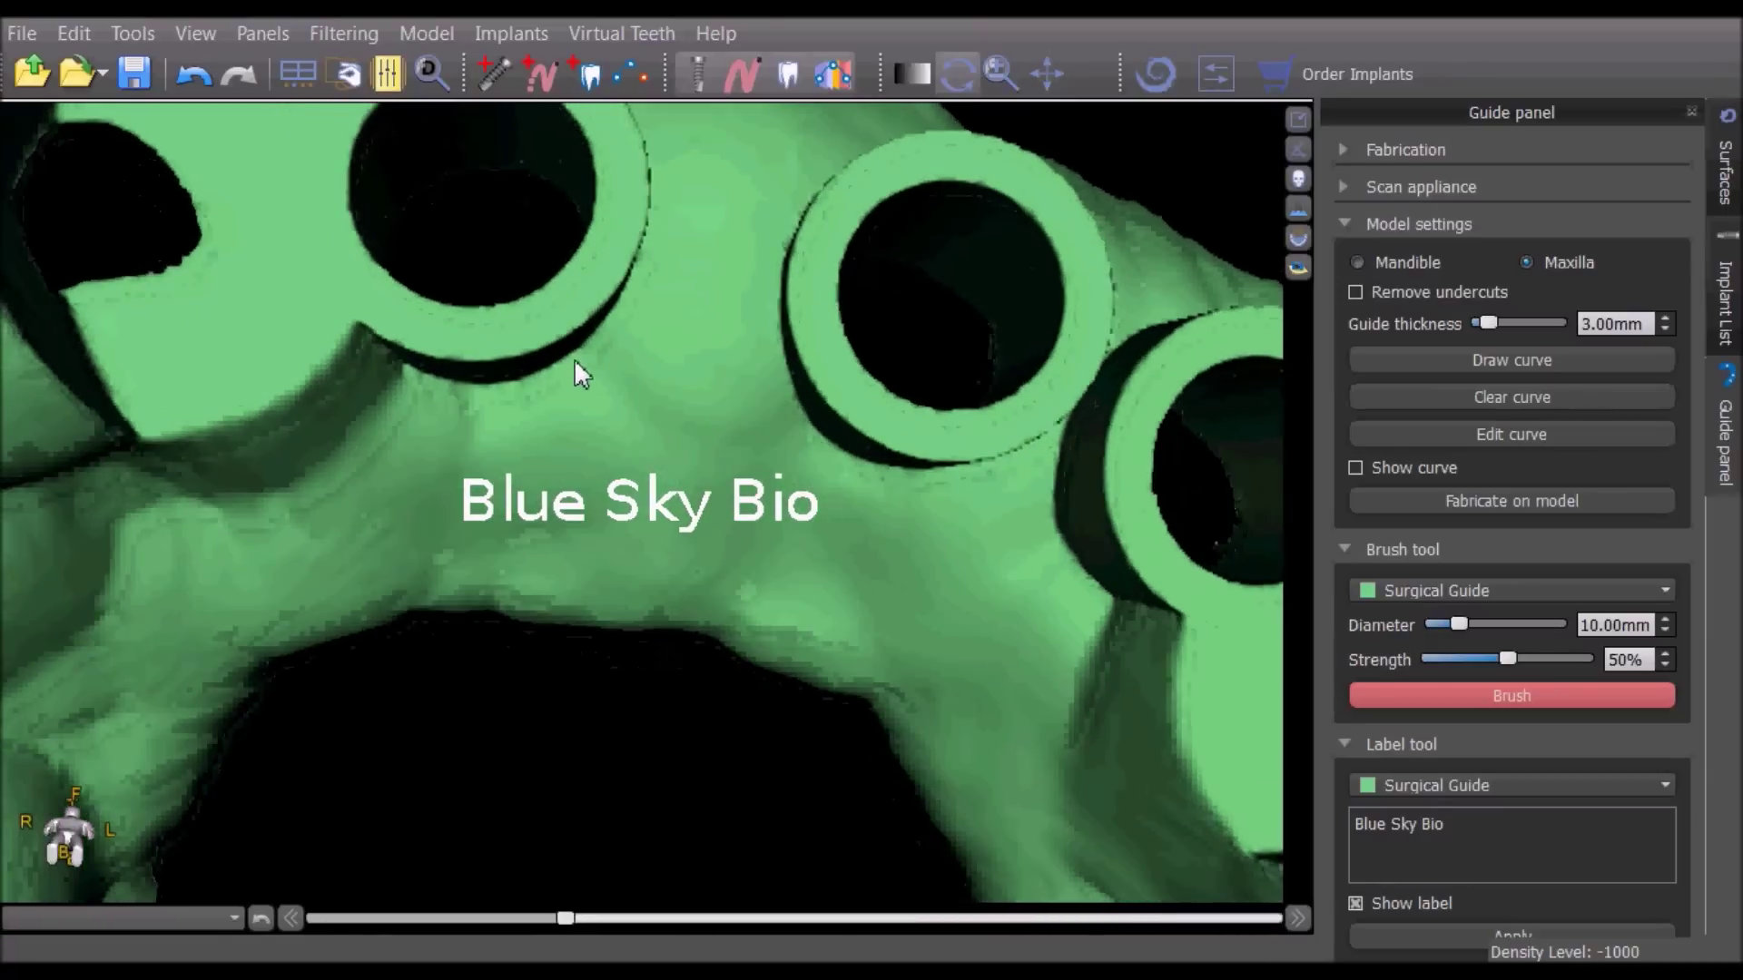